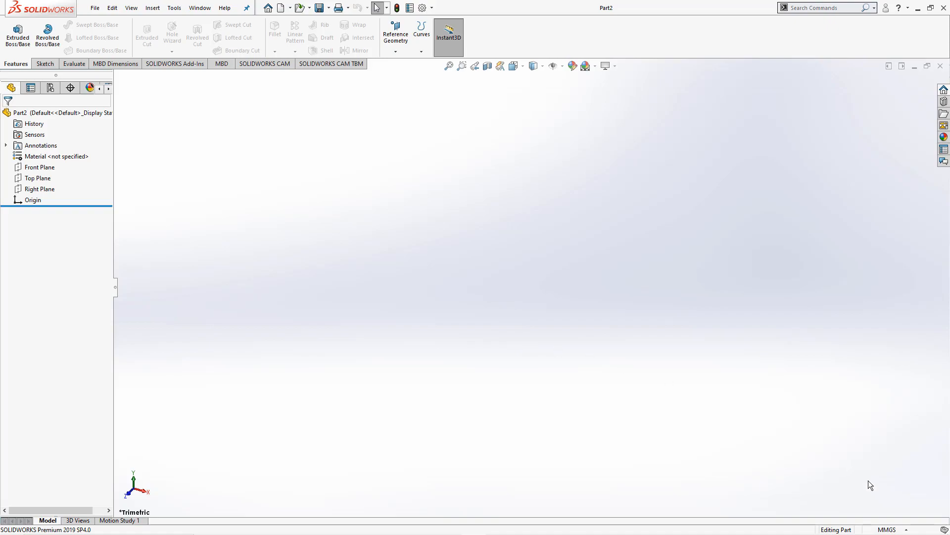
# Check that the document units are MMGS and turn on the display of origins.
pyautogui.click(890, 529)
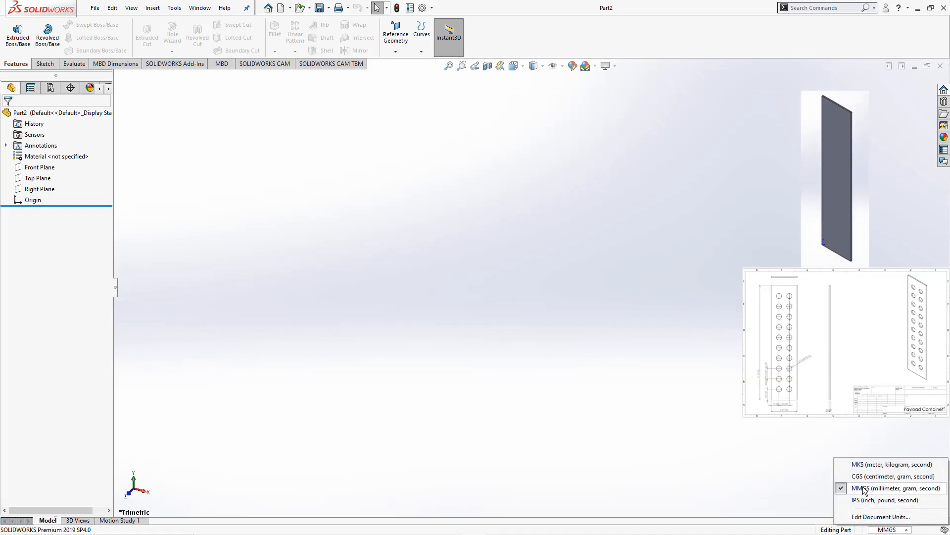
pyautogui.click(634, 325)
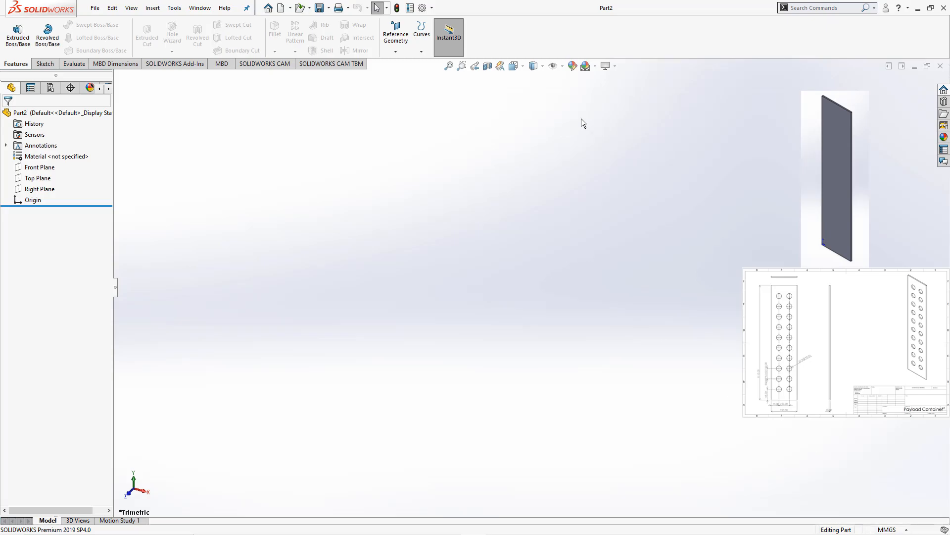
pyautogui.click(562, 66)
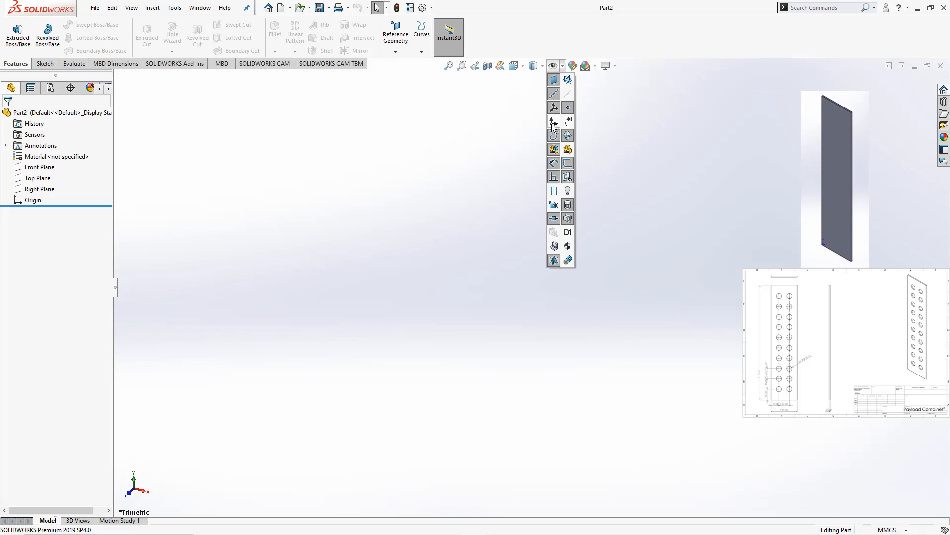
pyautogui.click(554, 123)
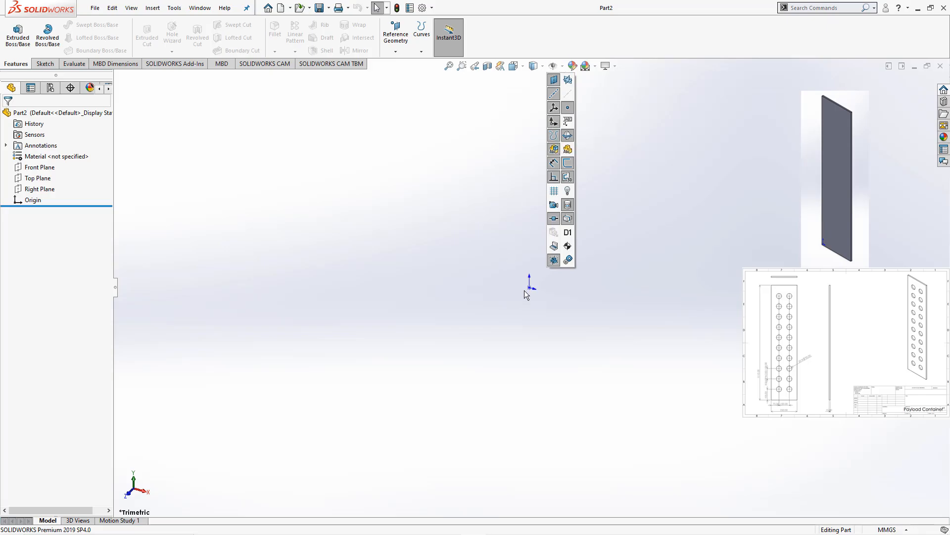
# Sketch a corner rectangle on the Front Plane, starting at the origin, about 29 mm wide and 98 mm high.
pyautogui.click(39, 168)
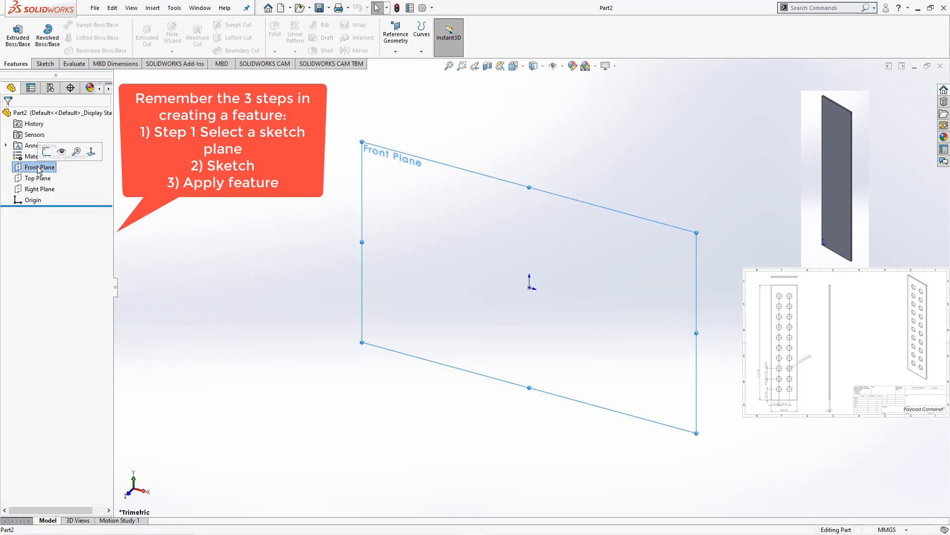
pyautogui.click(91, 152)
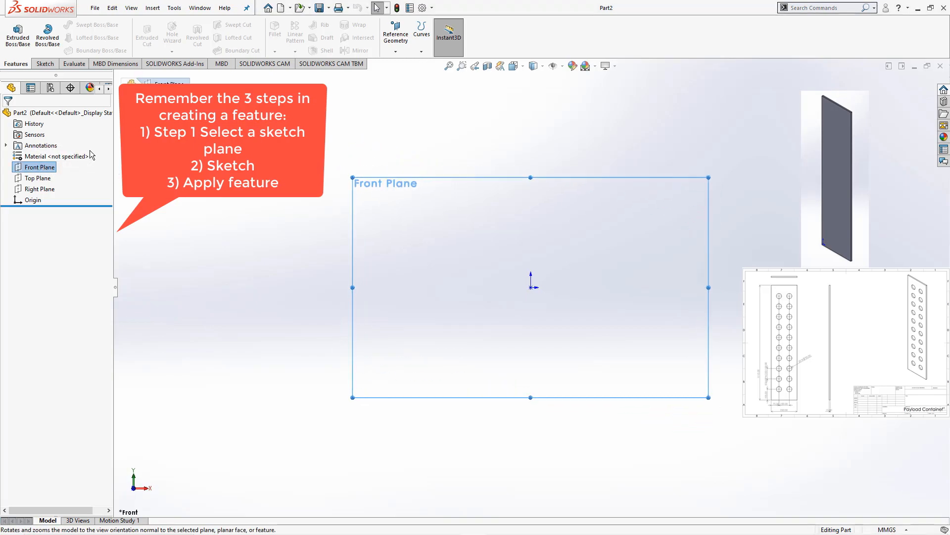
pyautogui.click(45, 63)
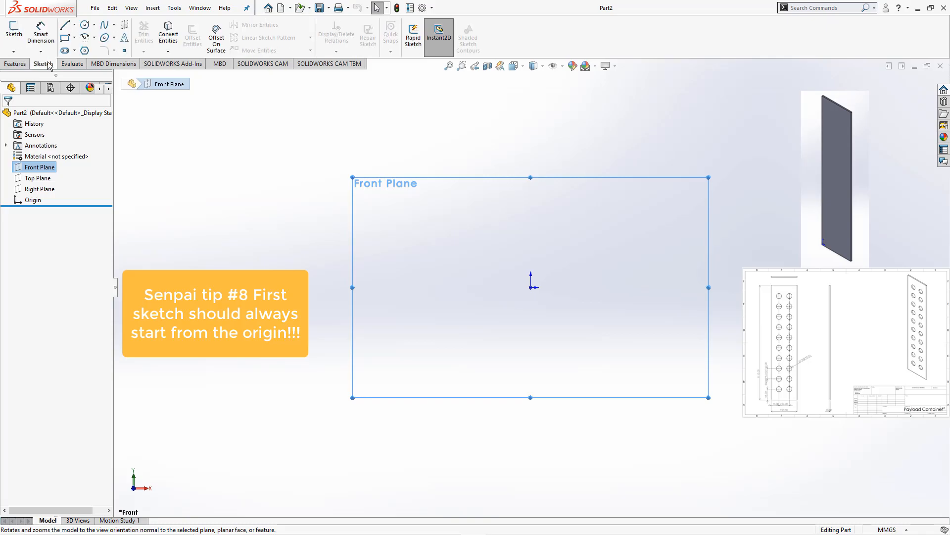
pyautogui.click(65, 38)
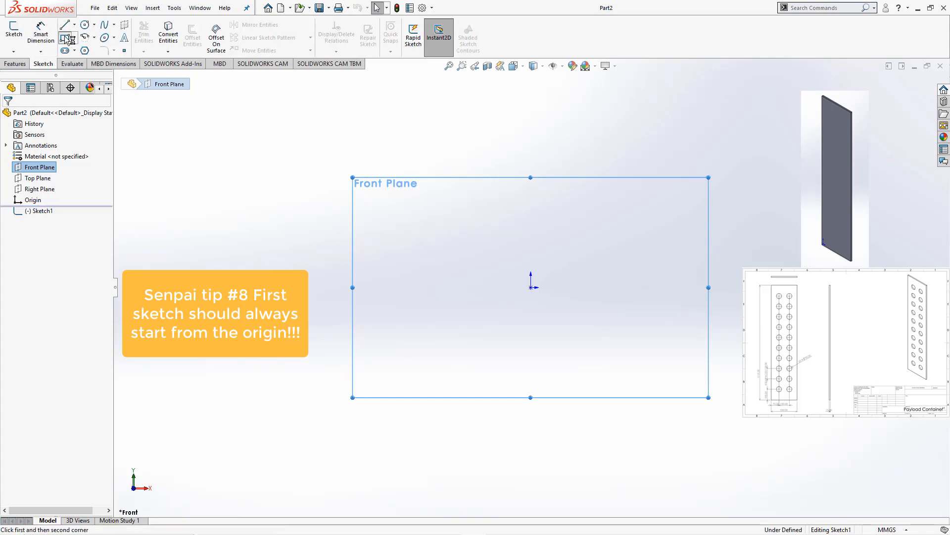
pyautogui.click(531, 288)
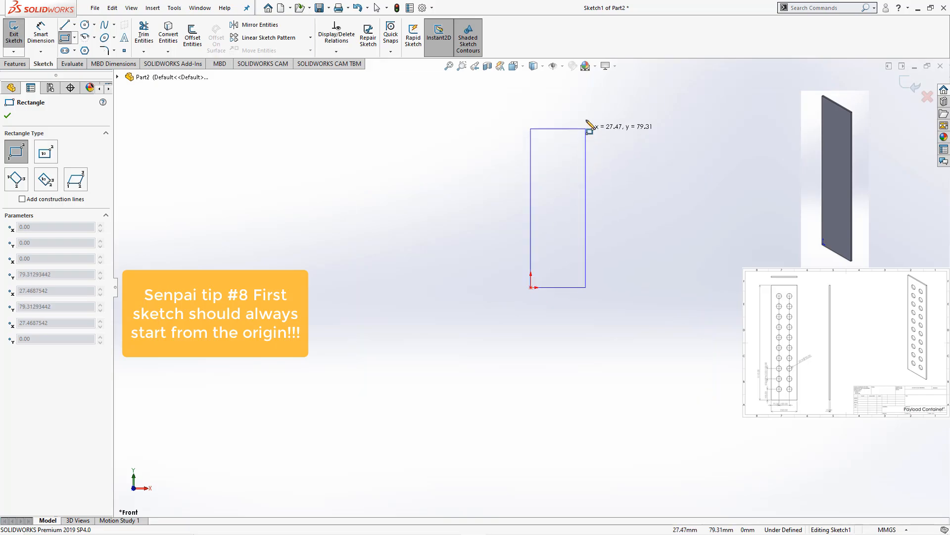
pyautogui.click(588, 91)
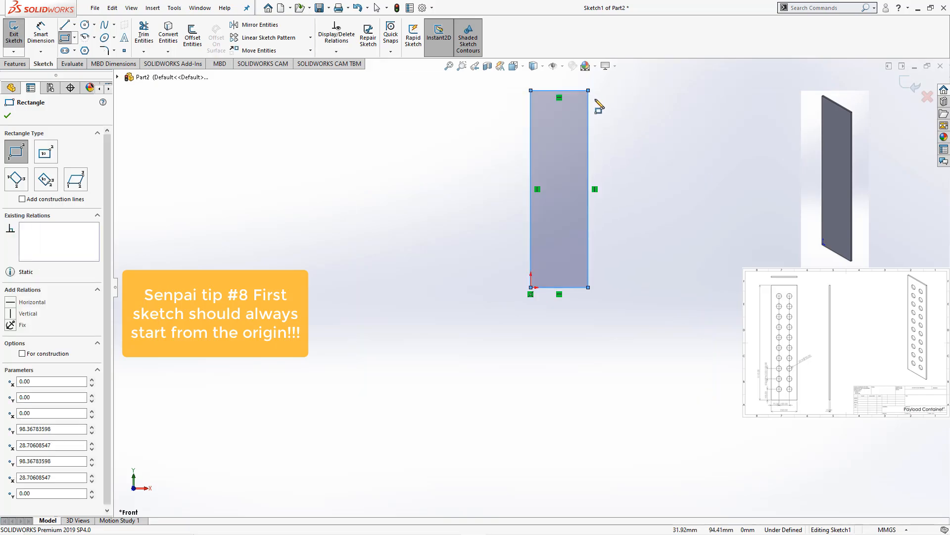
# Dimension the rectangle's left vertical edge to 1110 mm.
pyautogui.click(41, 34)
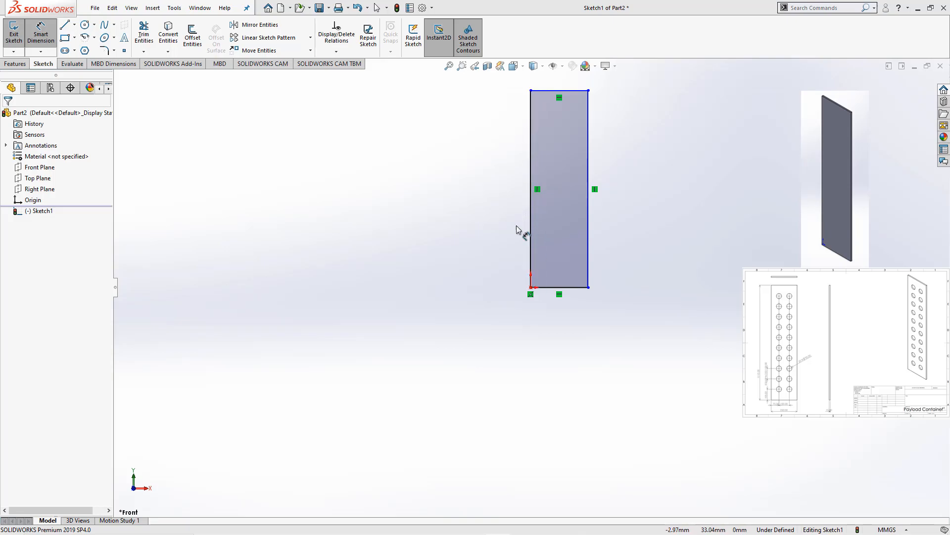
pyautogui.click(531, 194)
pyautogui.click(487, 220)
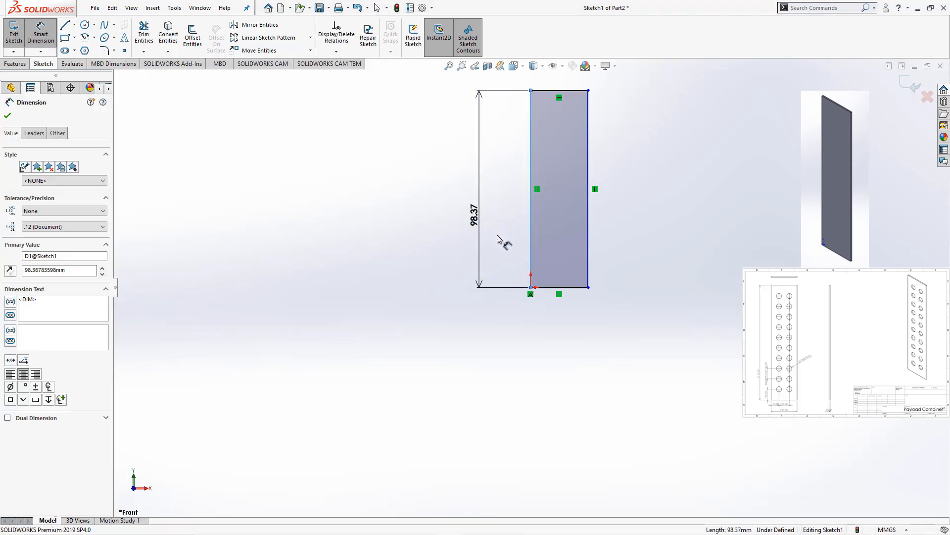
pyautogui.write('1110')
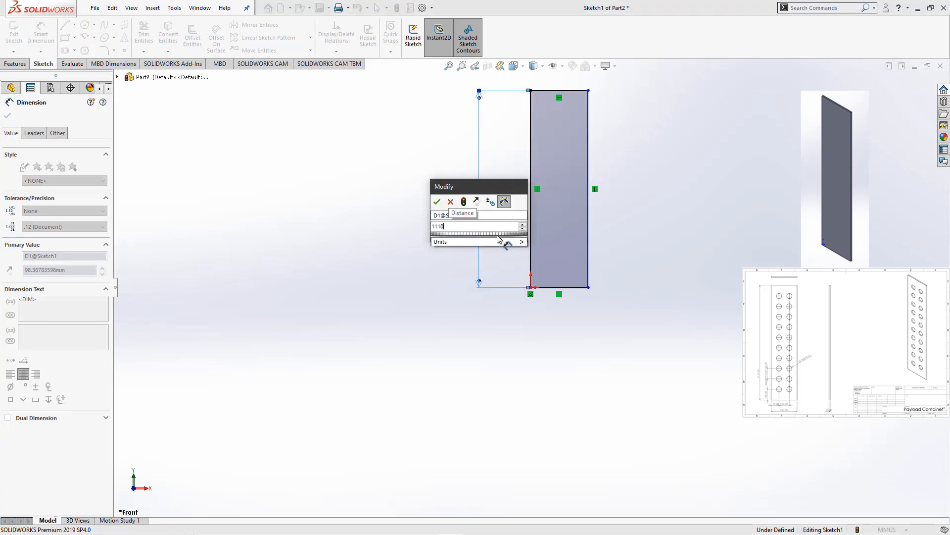
pyautogui.press('Return')
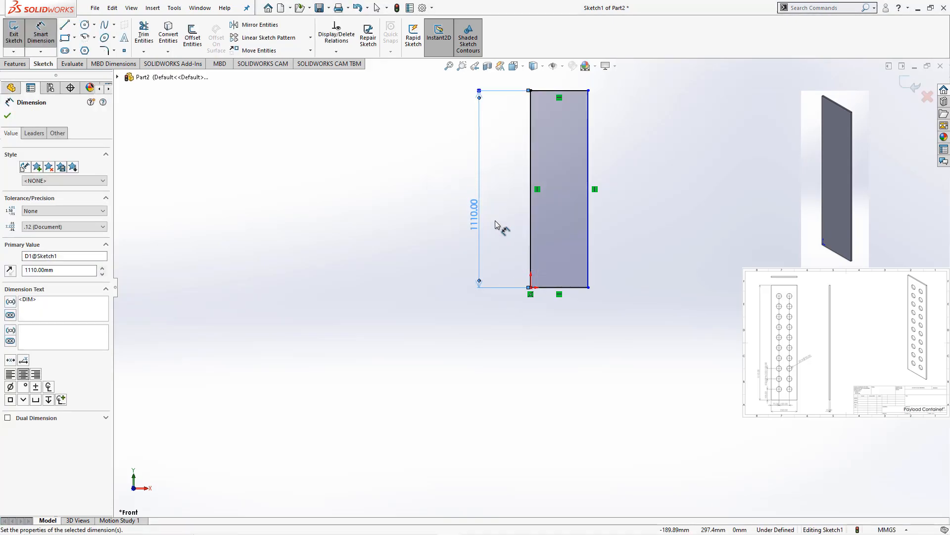
# Dimension the rectangle's bottom edge to 250 mm and exit the sketch.
pyautogui.click(552, 288)
pyautogui.click(555, 316)
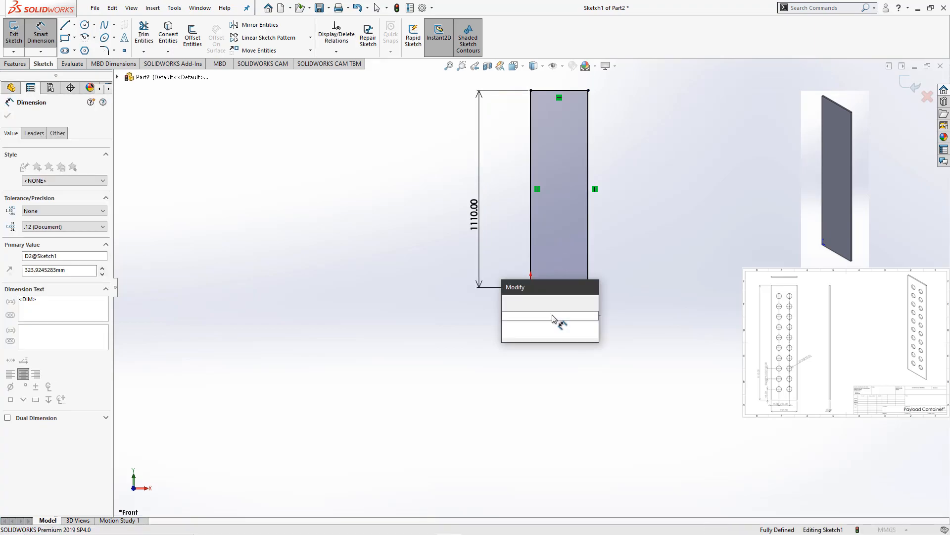
pyautogui.write('250')
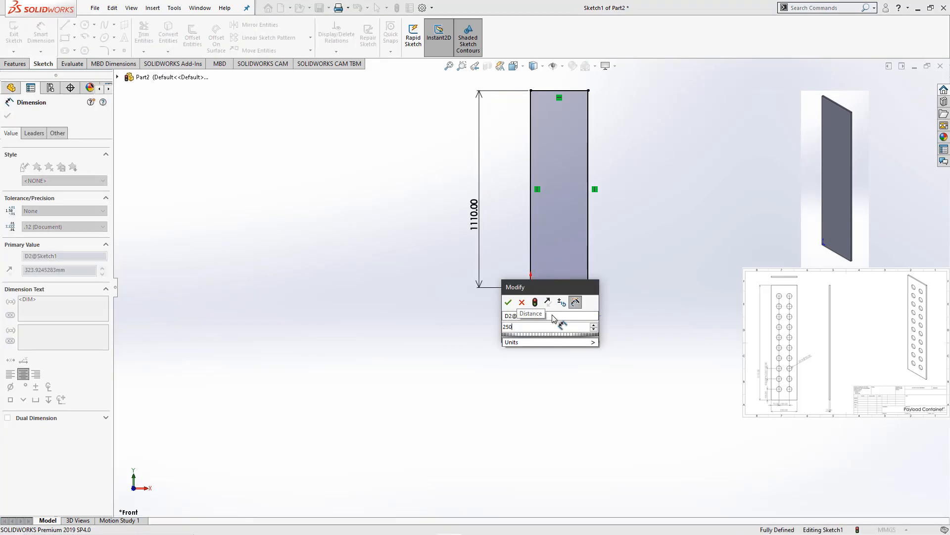
pyautogui.click(509, 303)
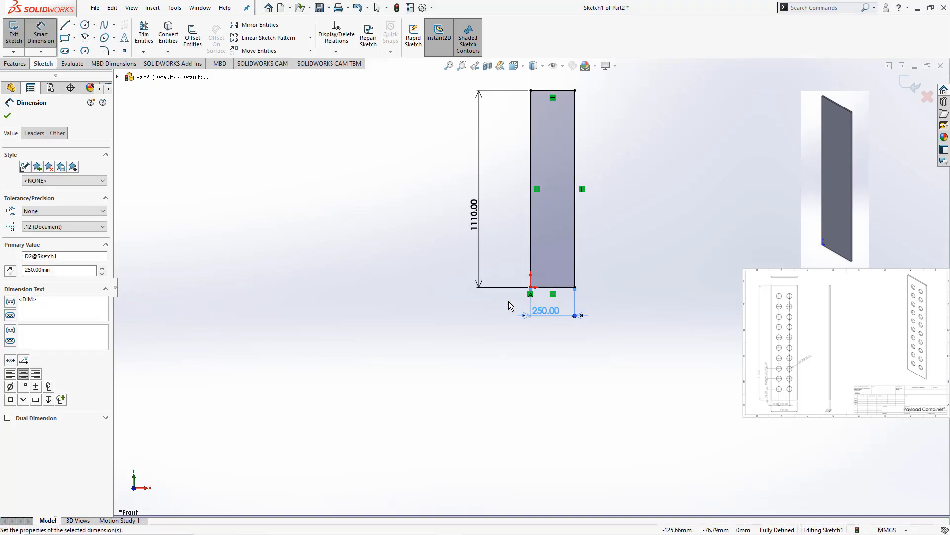
pyautogui.click(8, 115)
pyautogui.click(906, 89)
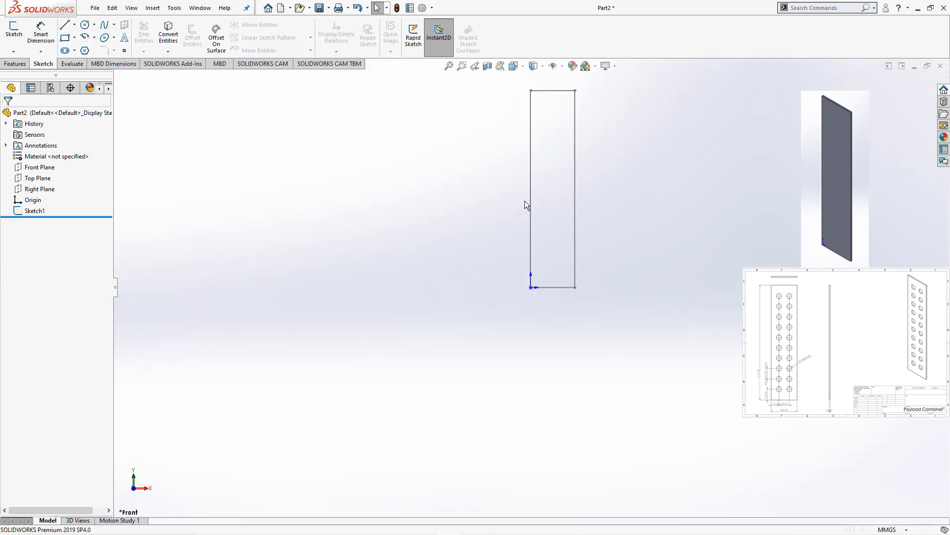
# Extrude the rectangle sketch as a boss with a Blind depth of 10 mm.
pyautogui.click(14, 65)
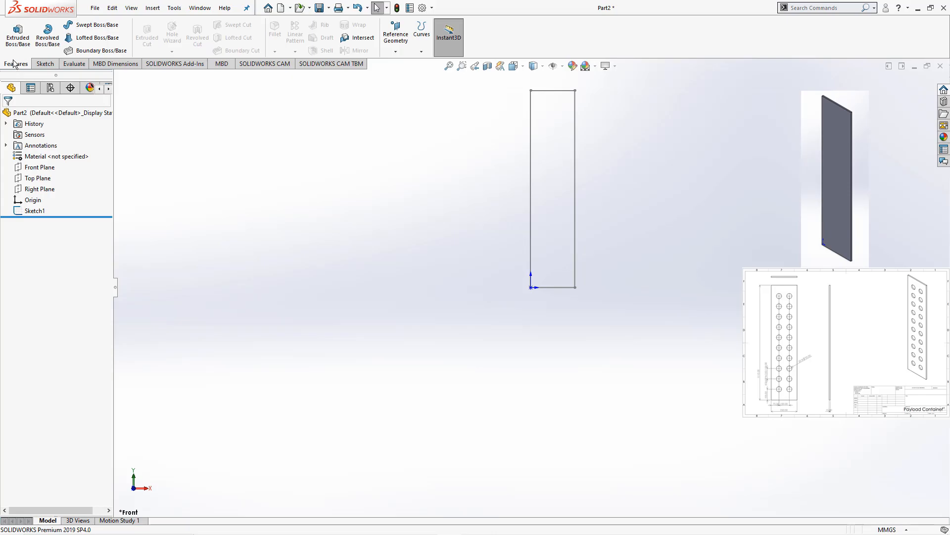
pyautogui.click(19, 35)
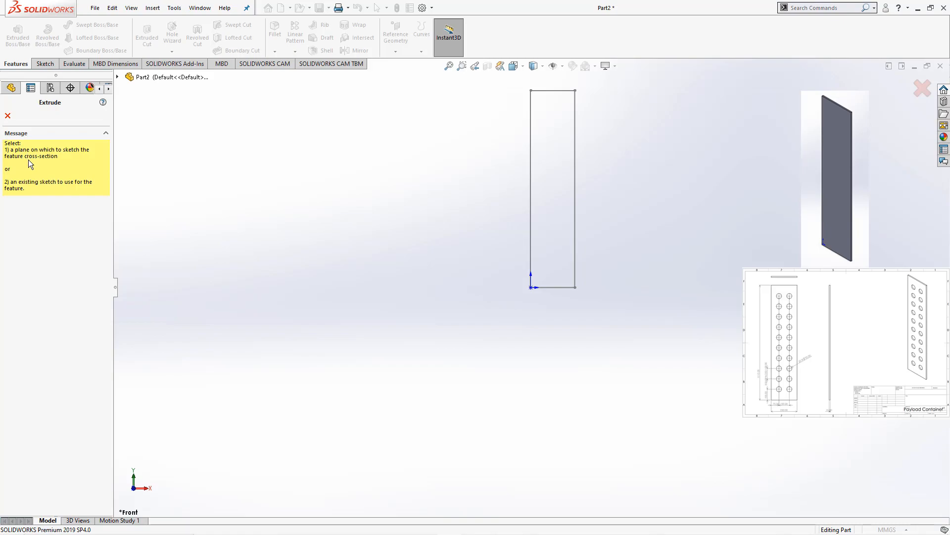
pyautogui.click(119, 78)
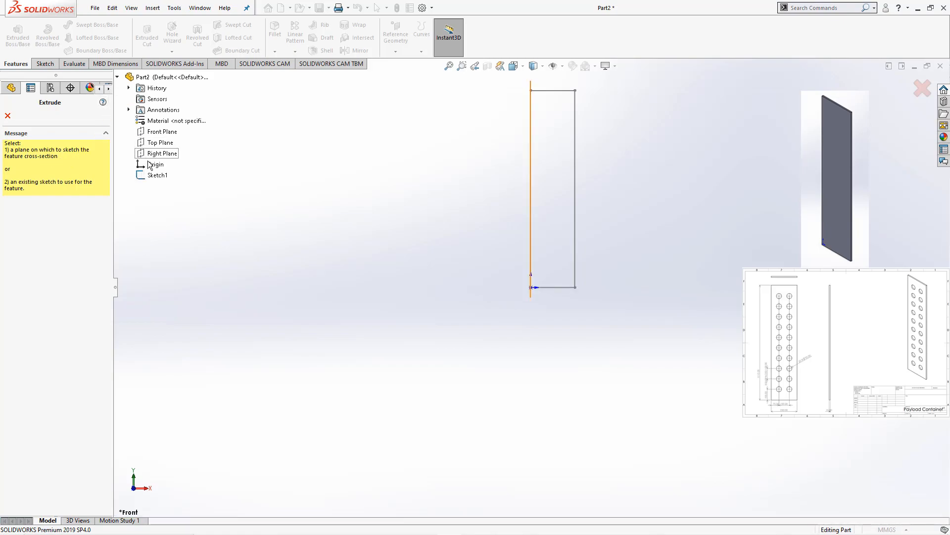
pyautogui.click(156, 176)
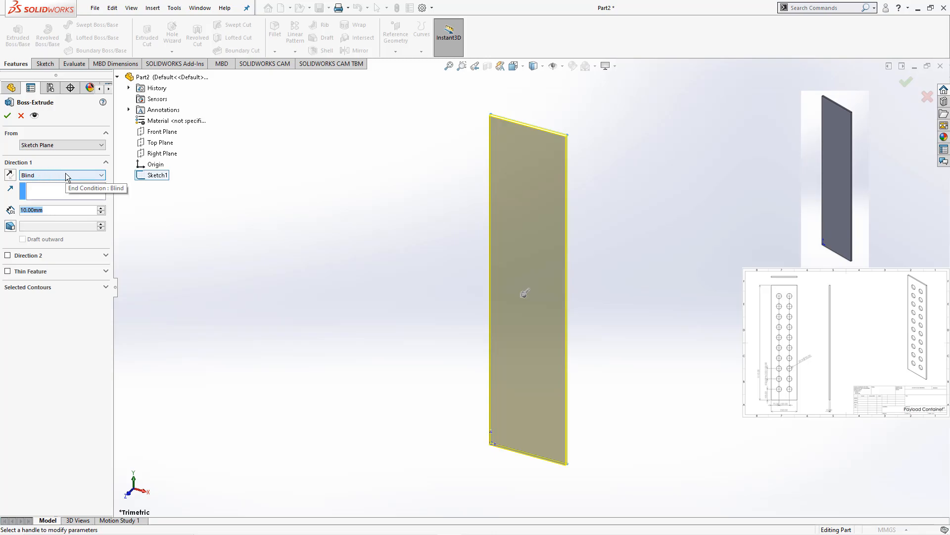
pyautogui.click(7, 115)
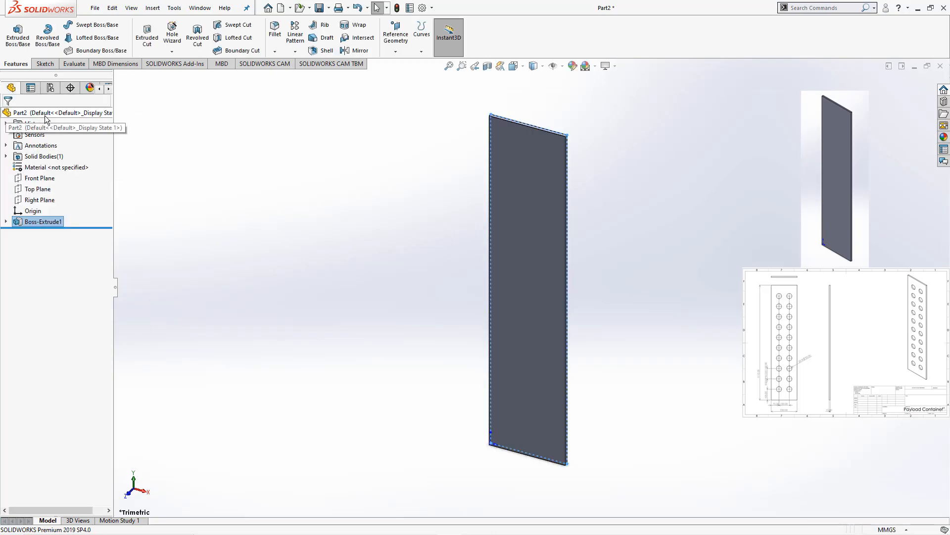
# Sketch a circle of about 47.5 mm radius on the plate's front face, near its lower left corner, viewing the face straight on.
pyautogui.click(45, 64)
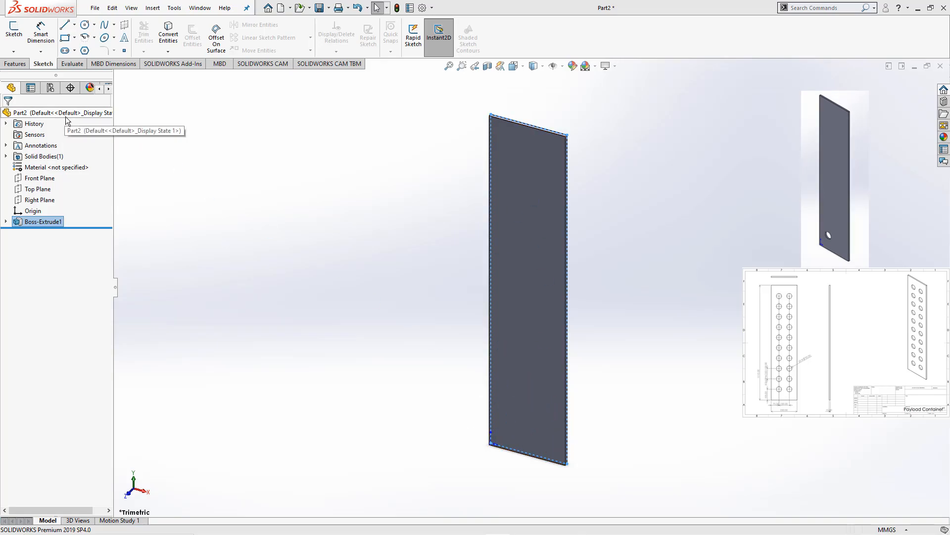
pyautogui.click(535, 250)
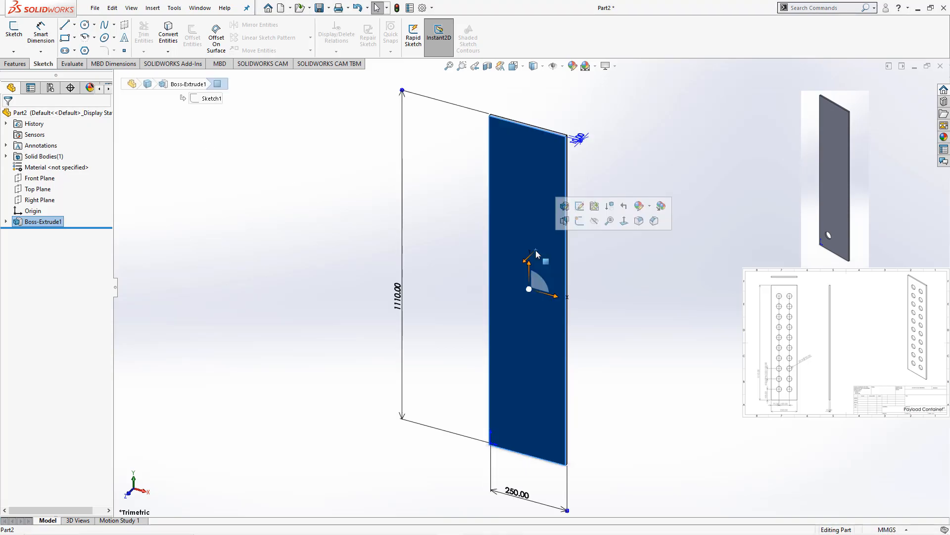
pyautogui.rightClick(509, 178)
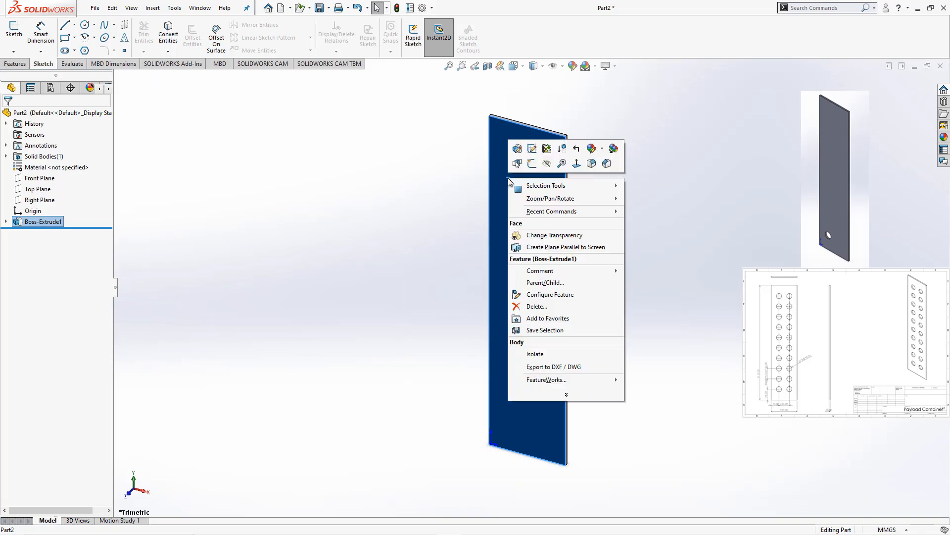
pyautogui.click(574, 166)
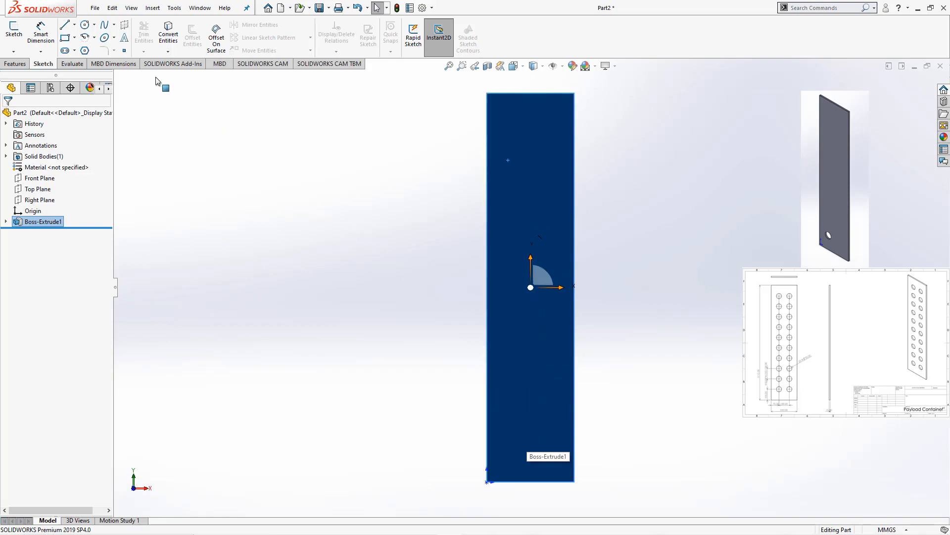
pyautogui.click(85, 25)
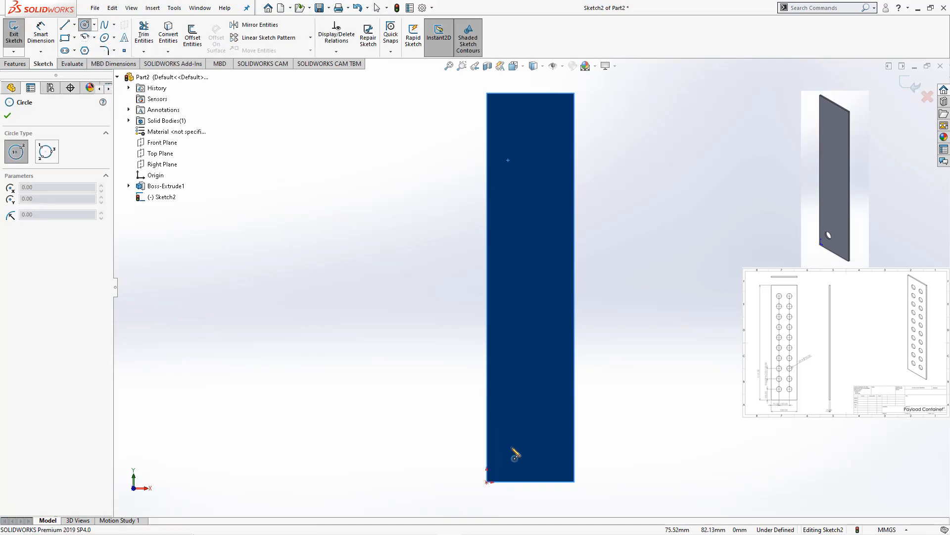
pyautogui.click(510, 435)
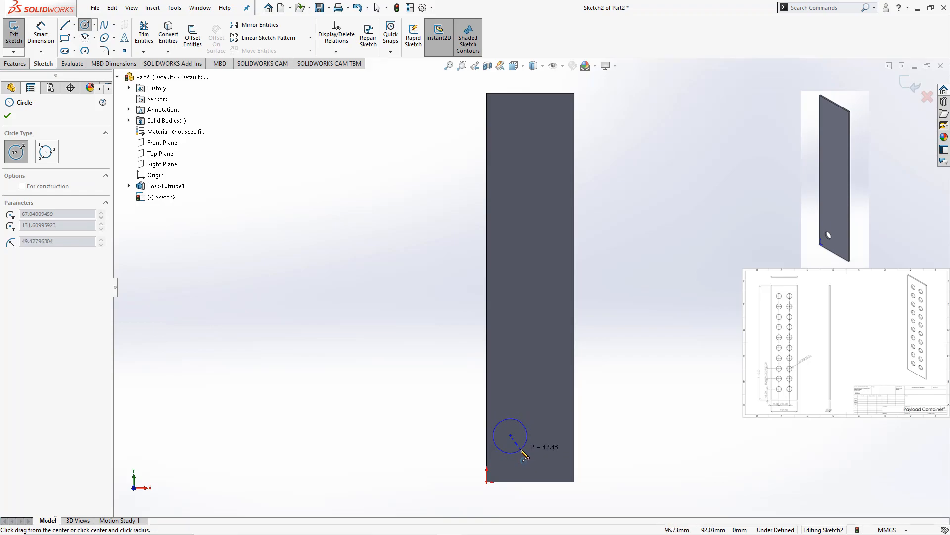
pyautogui.click(521, 448)
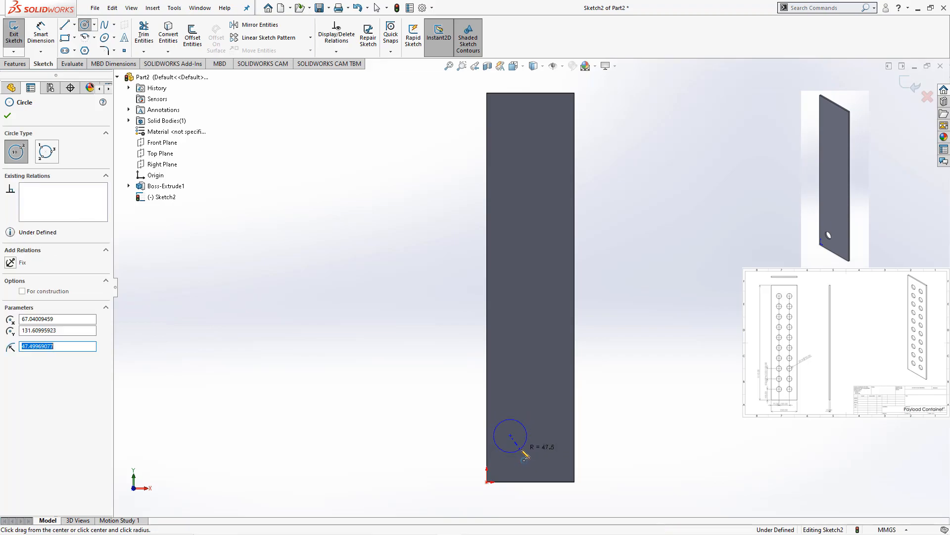
pyautogui.click(8, 116)
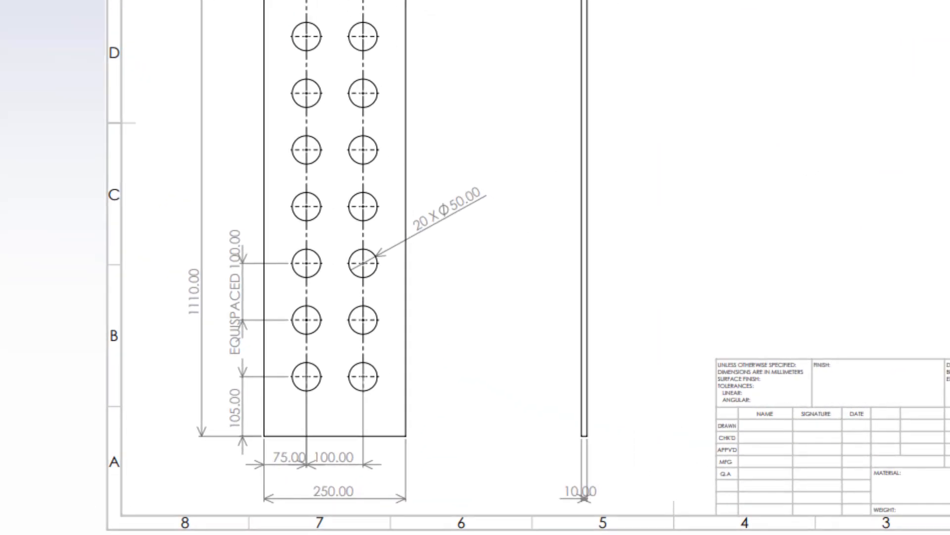
pyautogui.click(451, 441)
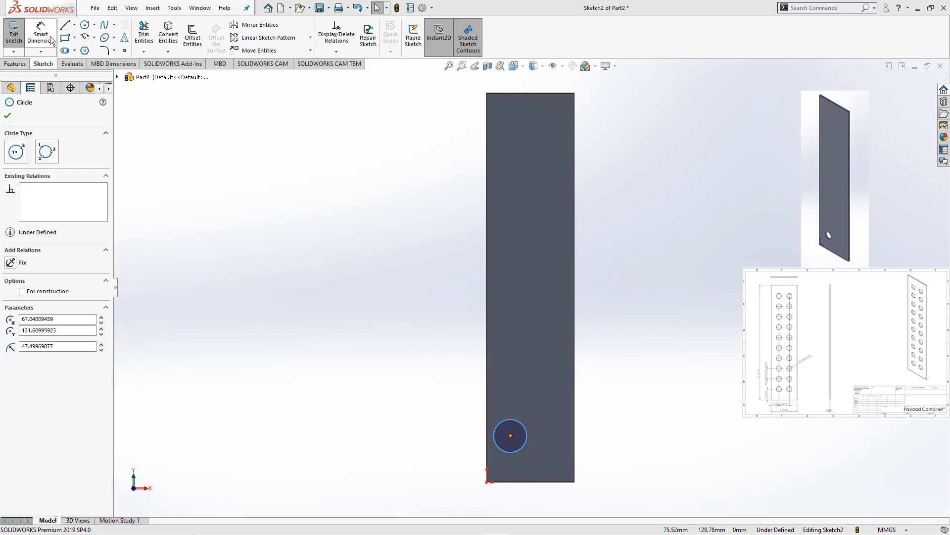
# Dimension the circle's diameter to 50 mm.
pyautogui.click(40, 37)
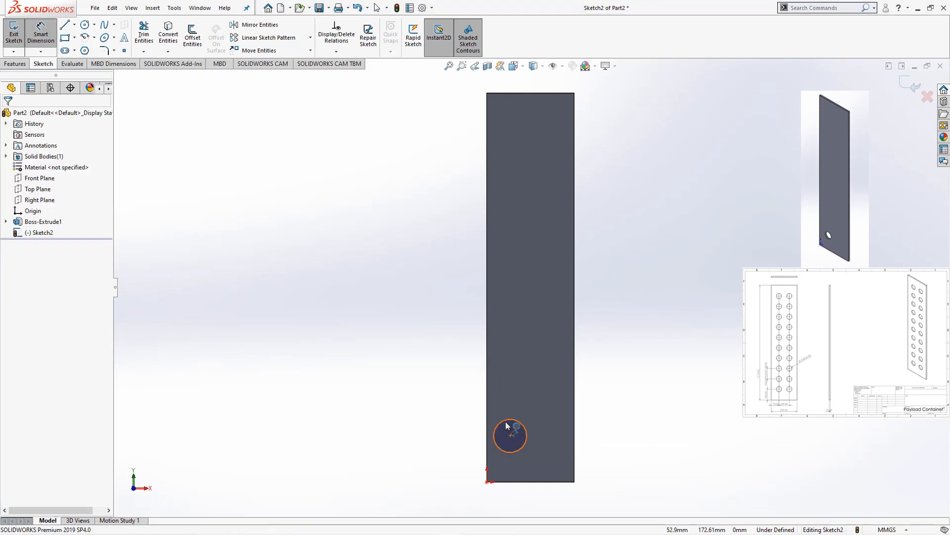
pyautogui.click(506, 424)
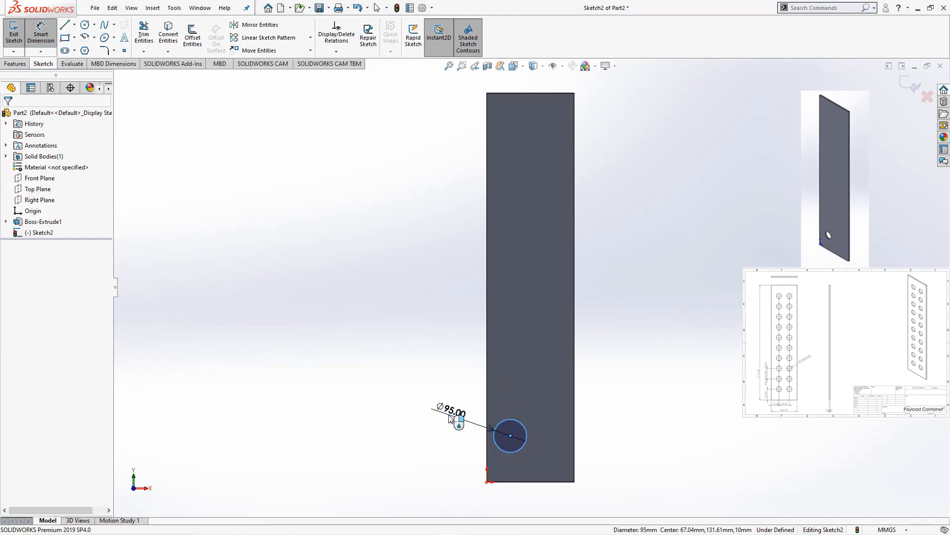
pyautogui.click(451, 420)
pyautogui.write('50')
pyautogui.press('Return')
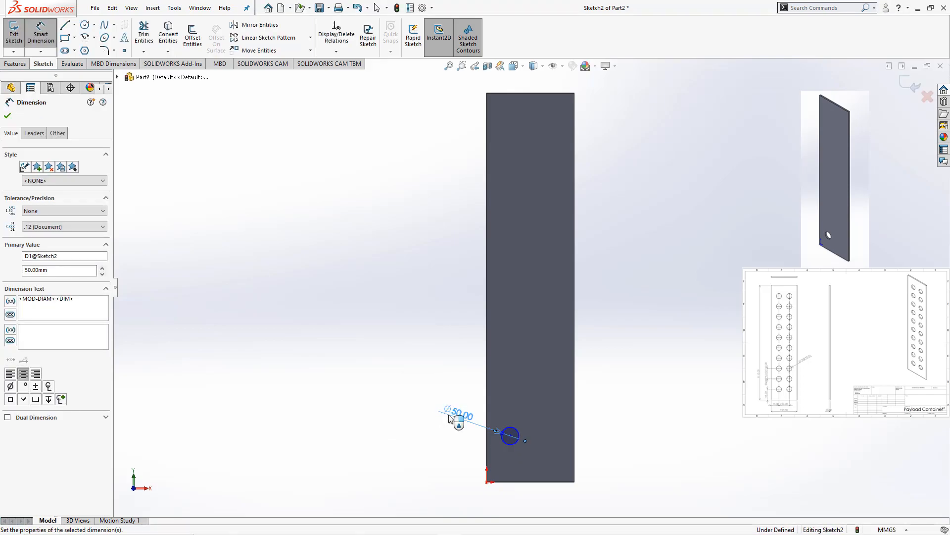
# Dimension the circle's centre 105 mm above the plate's bottom edge.
pyautogui.scroll(-3, 506, 469)
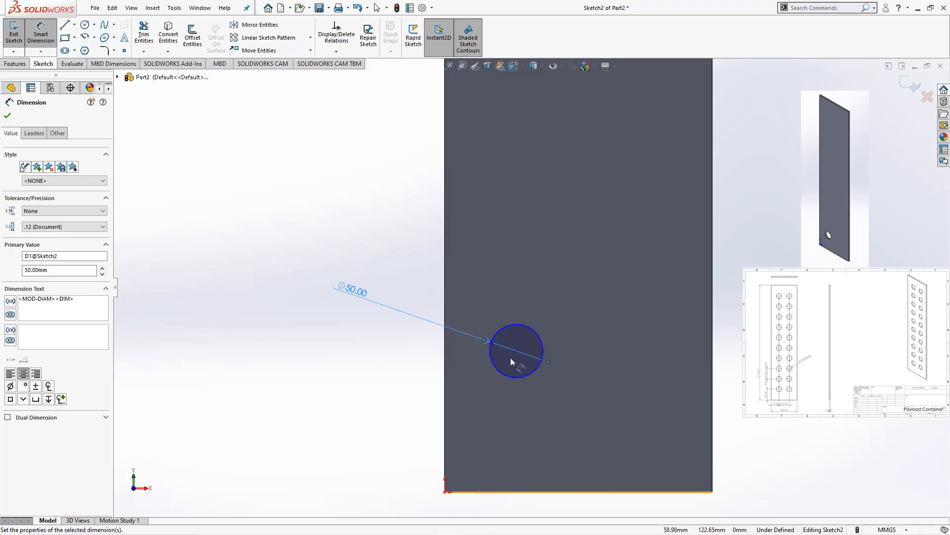
pyautogui.click(517, 351)
pyautogui.click(496, 492)
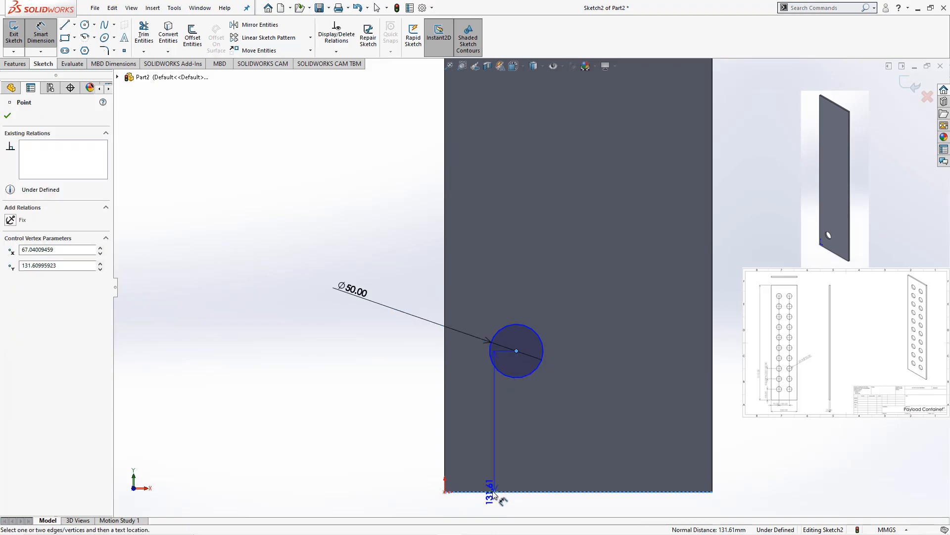
pyautogui.click(381, 479)
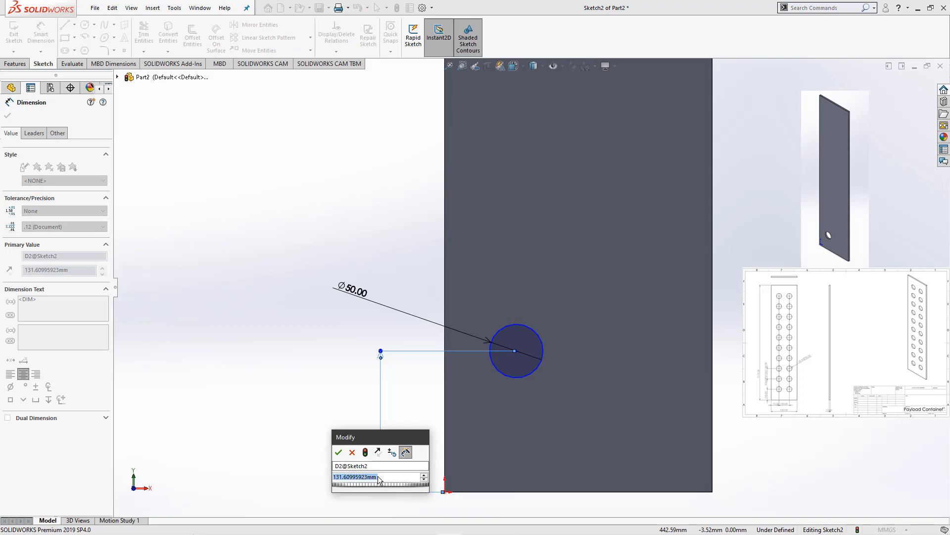
pyautogui.write('105')
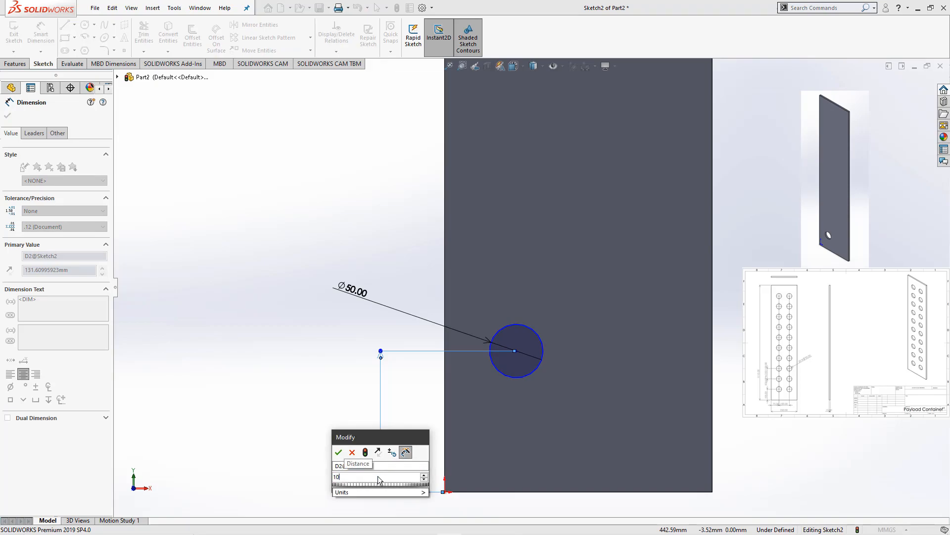
pyautogui.press('Return')
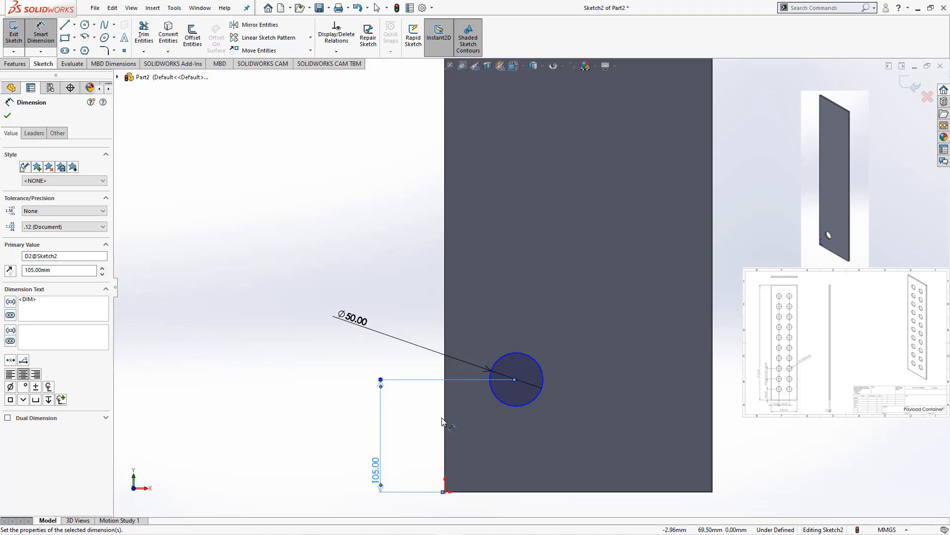
# Dimension the circle's centre 75 mm from the plate's left edge and close the dimension tool.
pyautogui.click(446, 436)
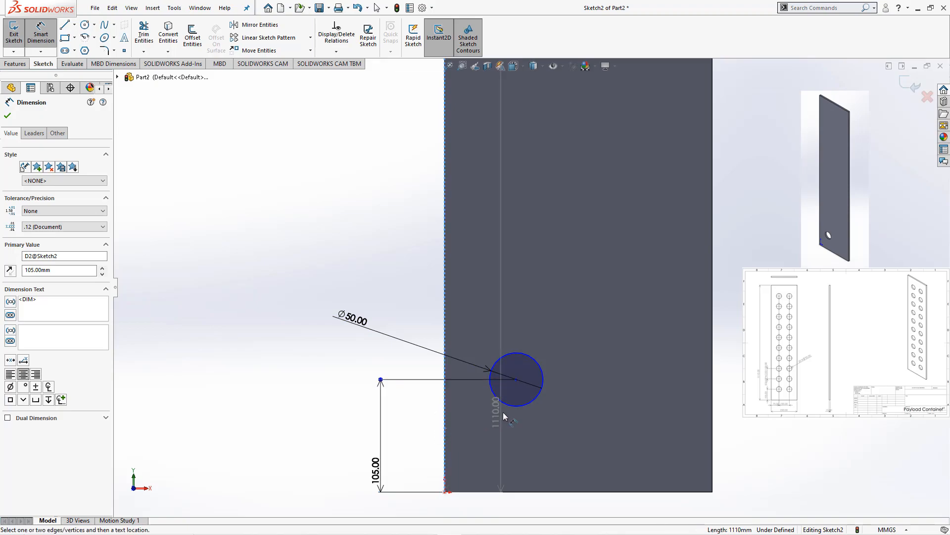
pyautogui.click(505, 406)
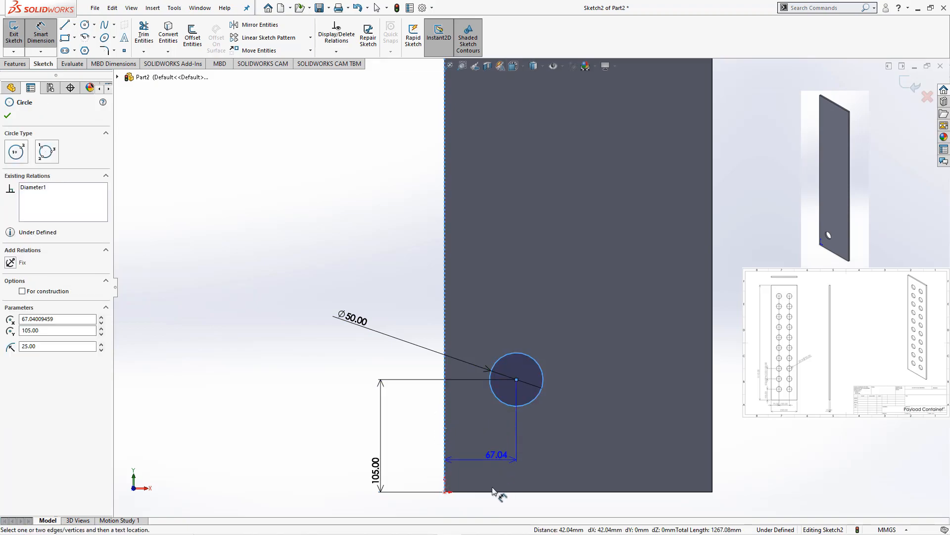
pyautogui.click(485, 506)
pyautogui.write('7.04009459mm')
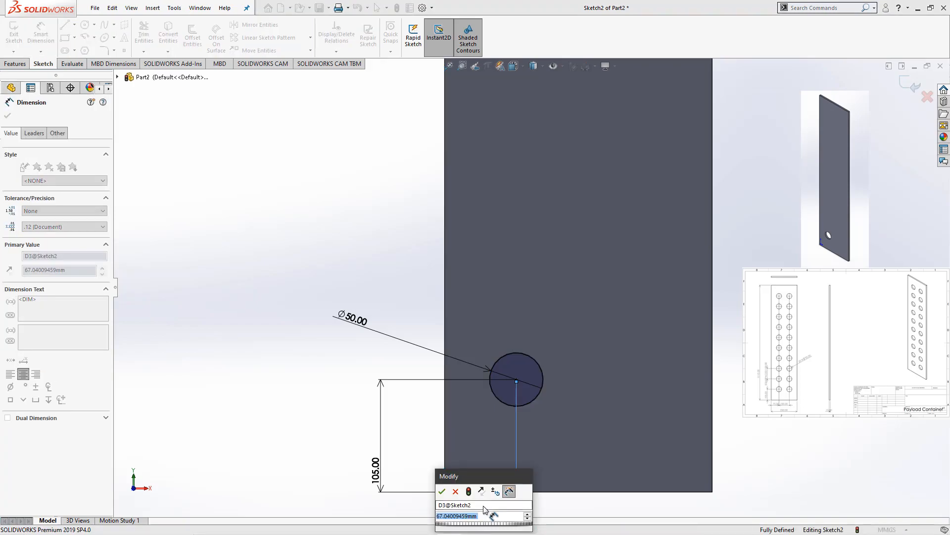
pyautogui.write('5')
pyautogui.press('Return')
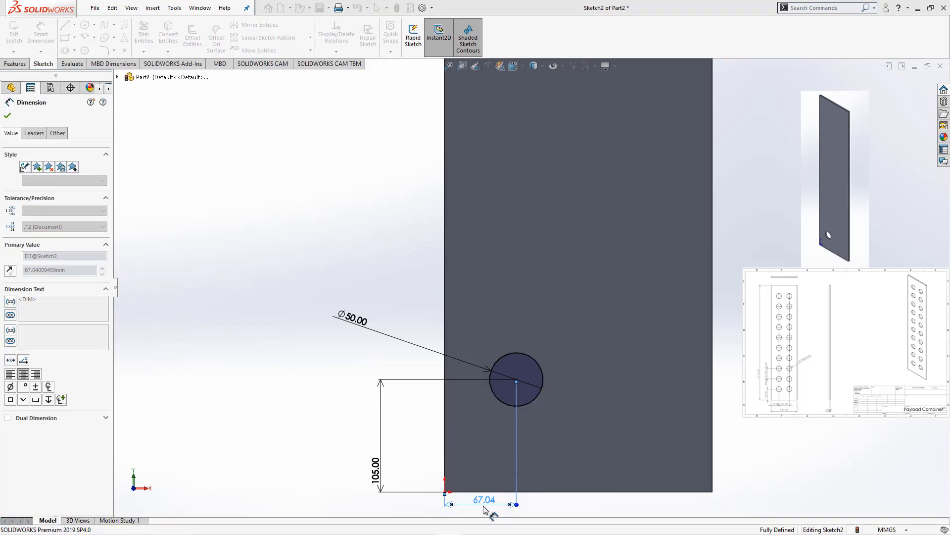
pyautogui.click(7, 115)
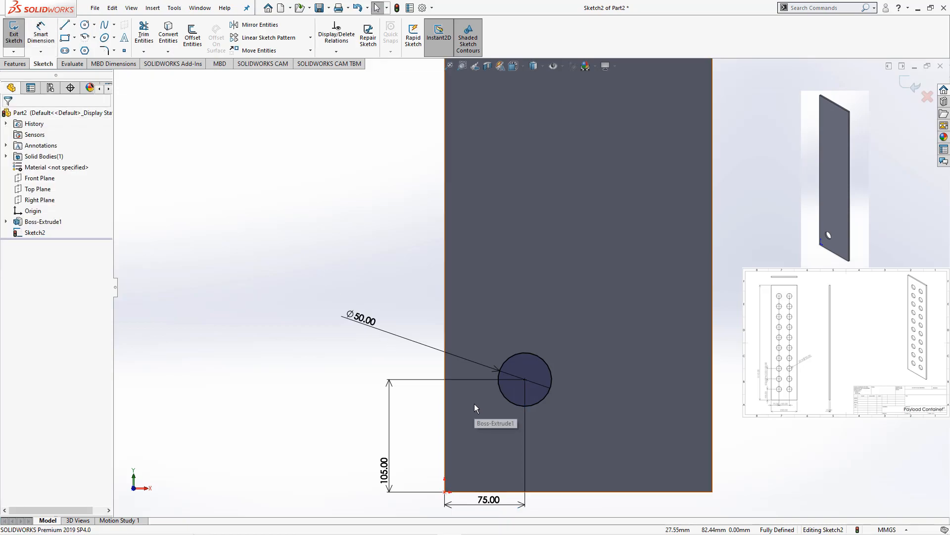
# Start an Extruded Cut from the circle sketch, viewing the plate at an angle.
pyautogui.click(18, 67)
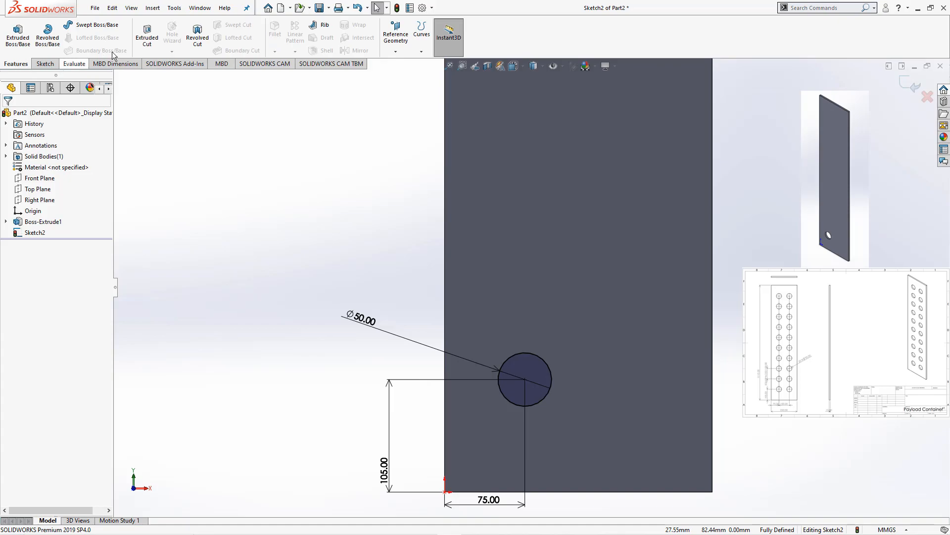
pyautogui.click(147, 34)
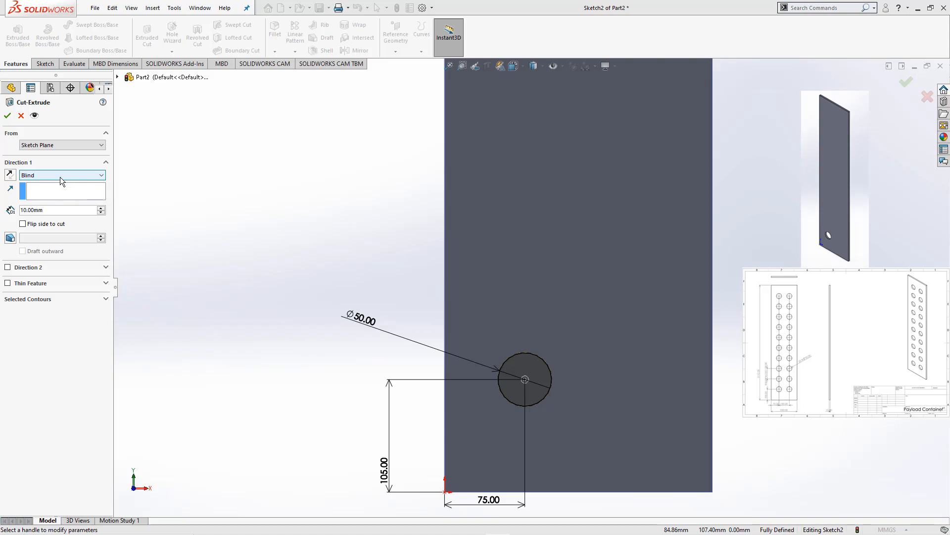
pyautogui.moveTo(526, 292); pyautogui.dragTo(478, 341, button='middle')
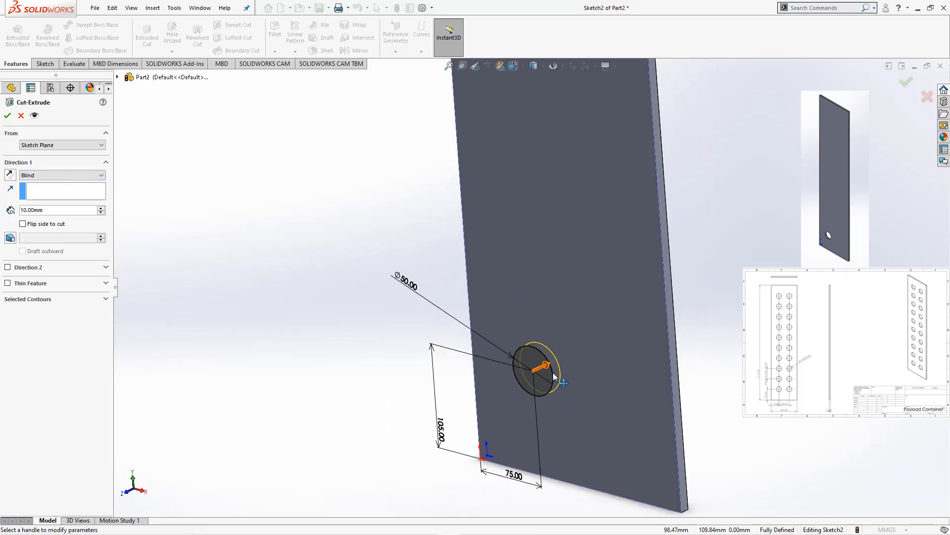
pyautogui.moveTo(549, 376); pyautogui.dragTo(569, 367, button='middle')
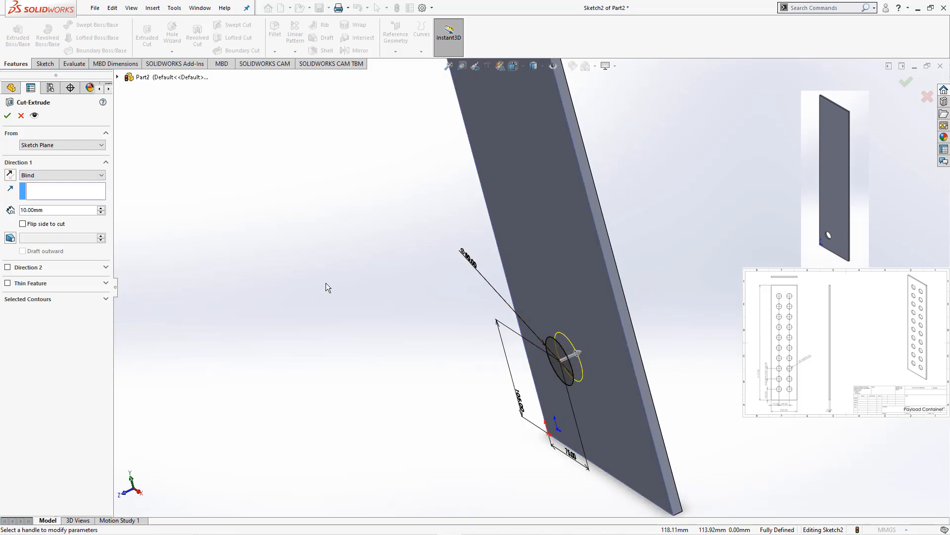
# Try a Blind depth of 5 mm for the circle's cut and inspect the preview.
pyautogui.moveTo(52, 213); pyautogui.dragTo(22, 213)
pyautogui.write('5')
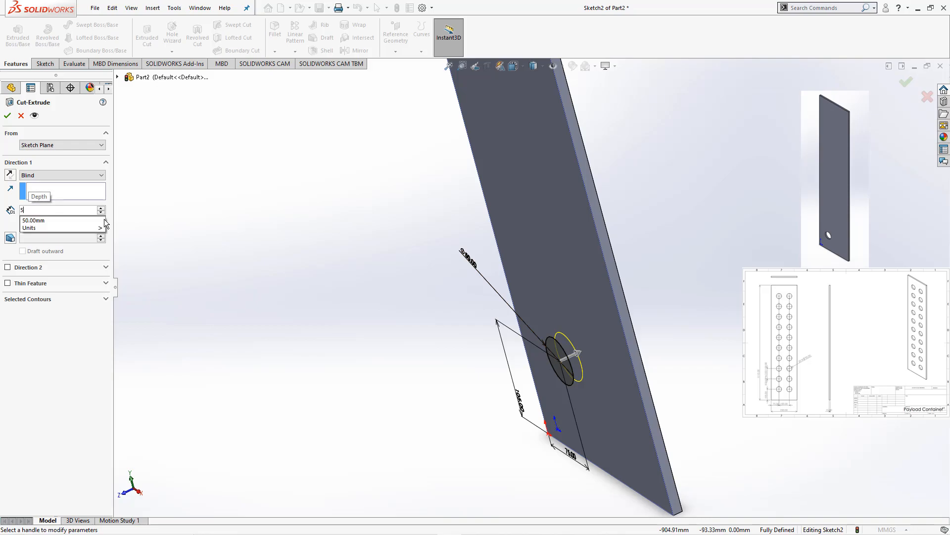
pyautogui.press('Return')
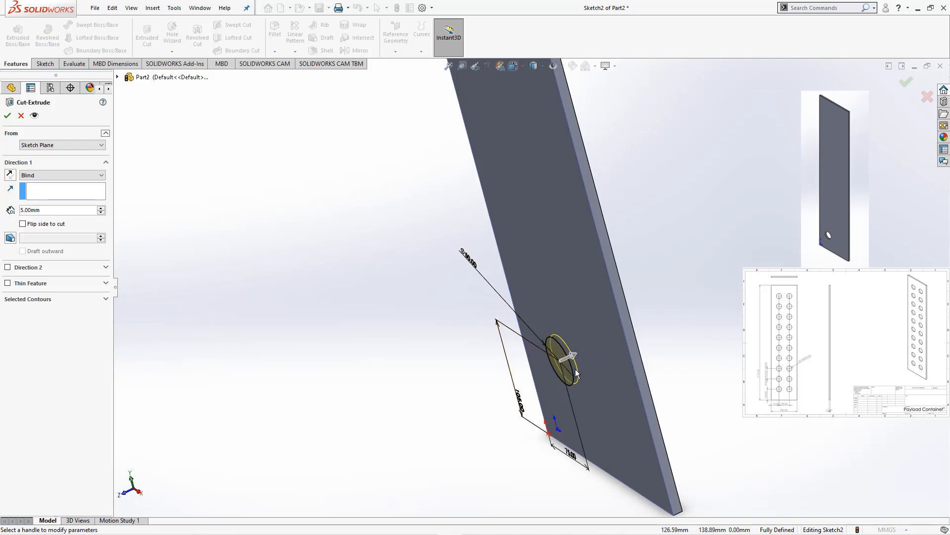
pyautogui.scroll(-2, 577, 366)
pyautogui.scroll(-1, 572, 362)
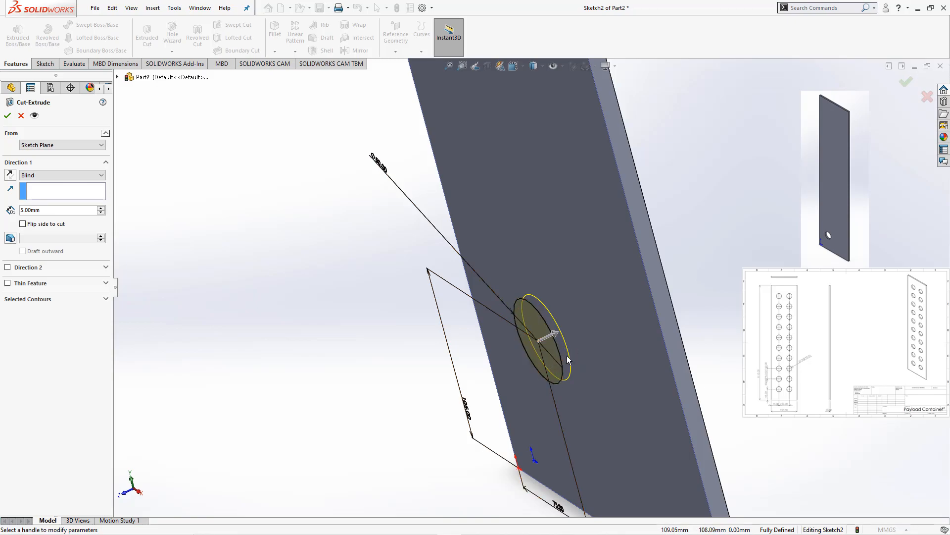
pyautogui.moveTo(581, 345)
pyautogui.mouseDown(button='middle')
pyautogui.moveTo(565, 326)
pyautogui.moveTo(604, 299)
pyautogui.moveTo(548, 341)
pyautogui.moveTo(584, 328)
pyautogui.mouseUp(button='middle')
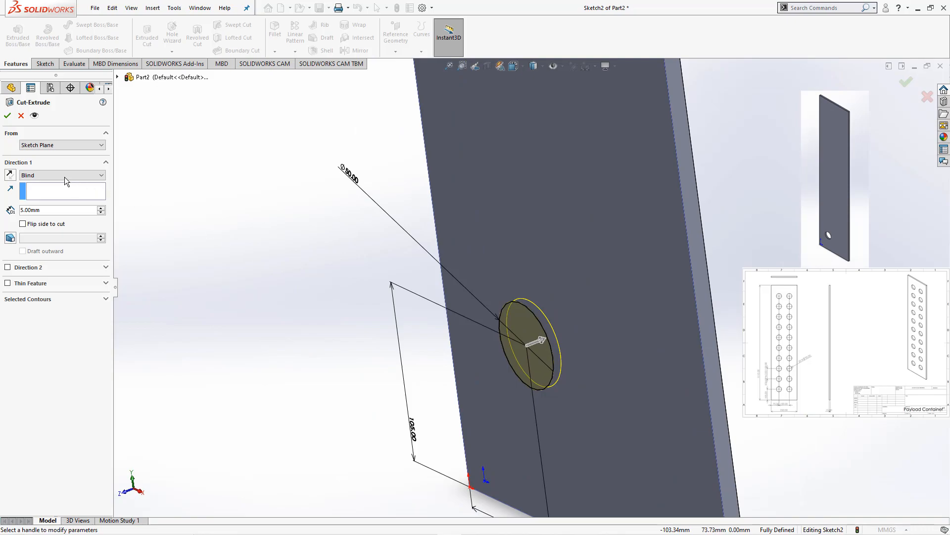
# Set the cut's end condition to Through All and create the hole through the plate.
pyautogui.click(48, 175)
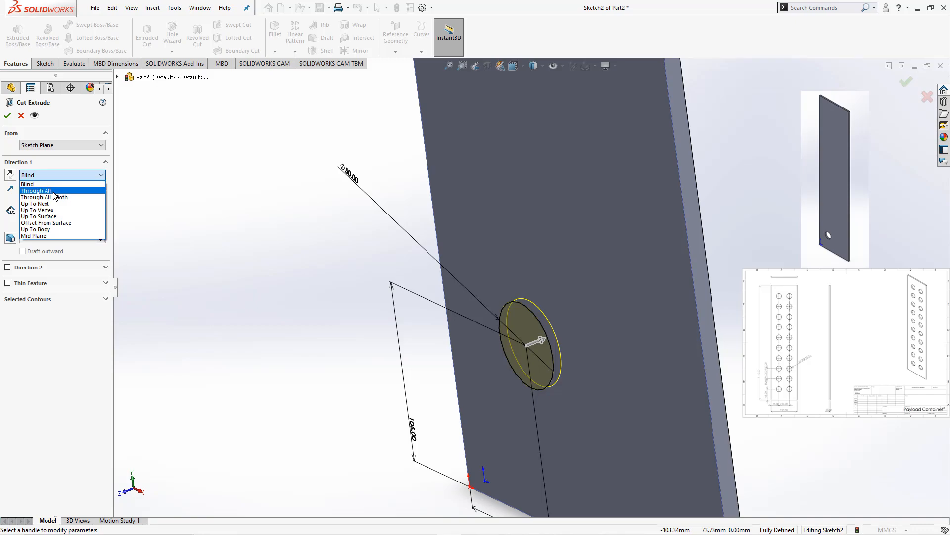
pyautogui.click(54, 192)
pyautogui.moveTo(471, 340); pyautogui.dragTo(479, 363, button='middle')
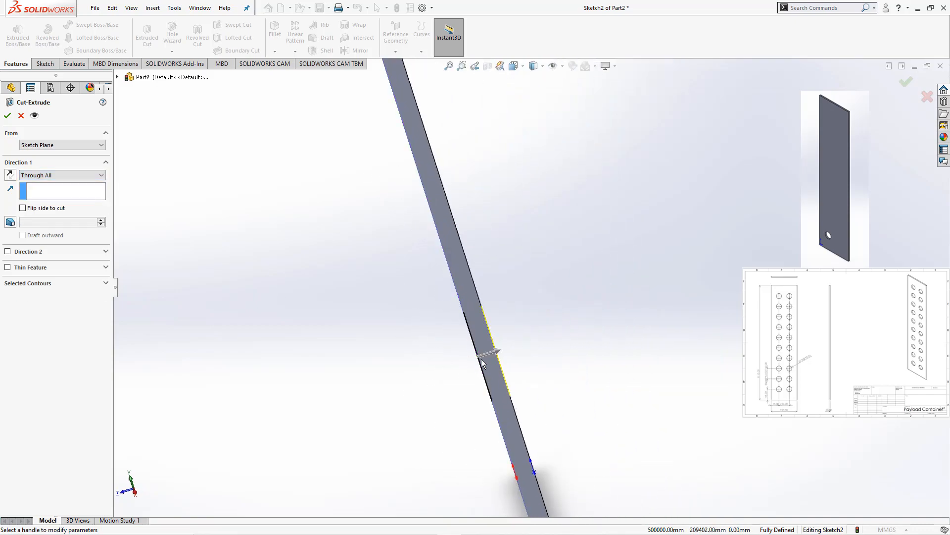
pyautogui.moveTo(549, 335); pyautogui.dragTo(373, 430, button='middle')
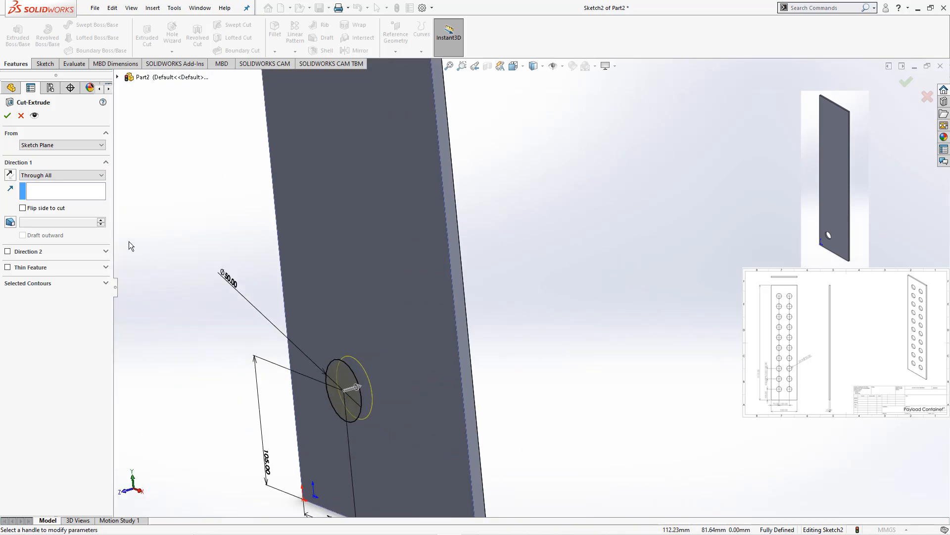
pyautogui.click(7, 119)
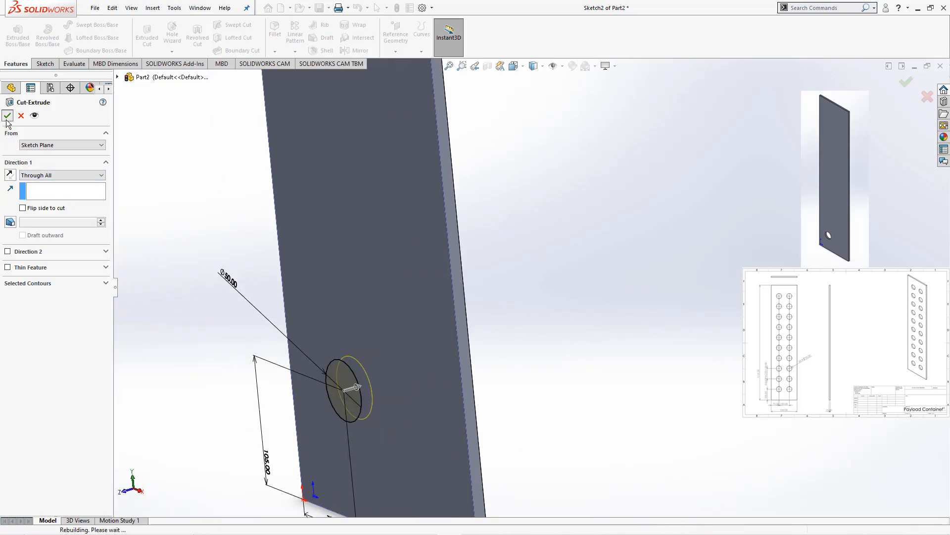
pyautogui.moveTo(388, 392); pyautogui.dragTo(423, 367, button='middle')
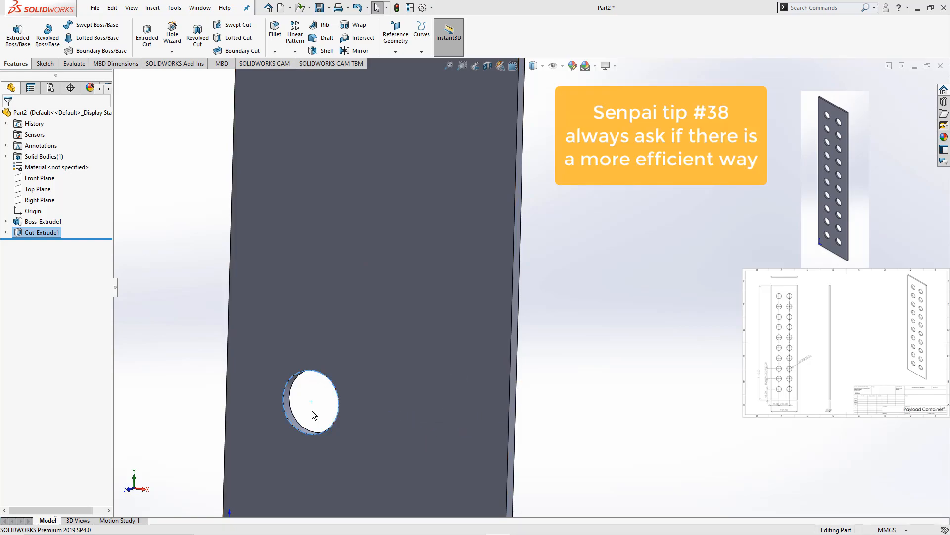
# Start a Linear Pattern with the plate's bottom edge as Direction 1, 100 mm spacing and 2 instances, viewing the front face straight on.
pyautogui.rightClick(402, 337)
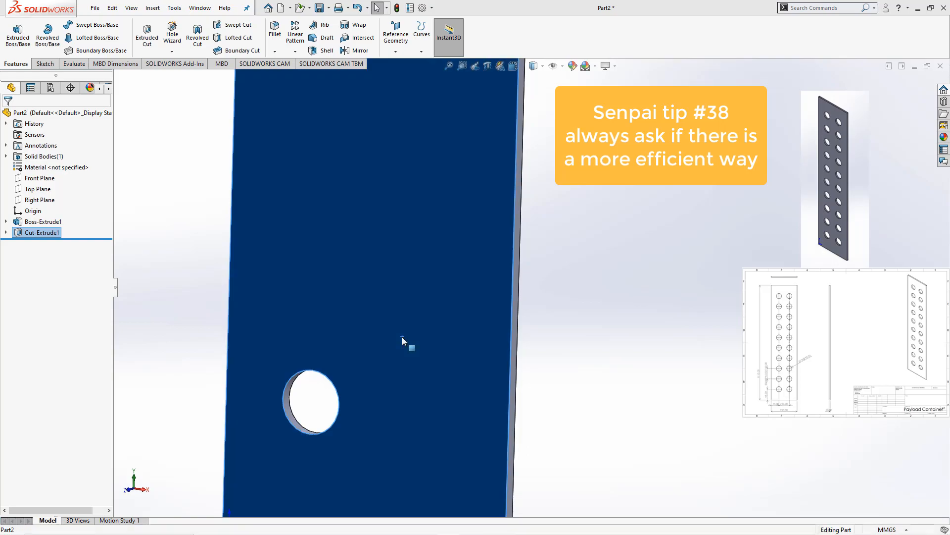
pyautogui.click(469, 298)
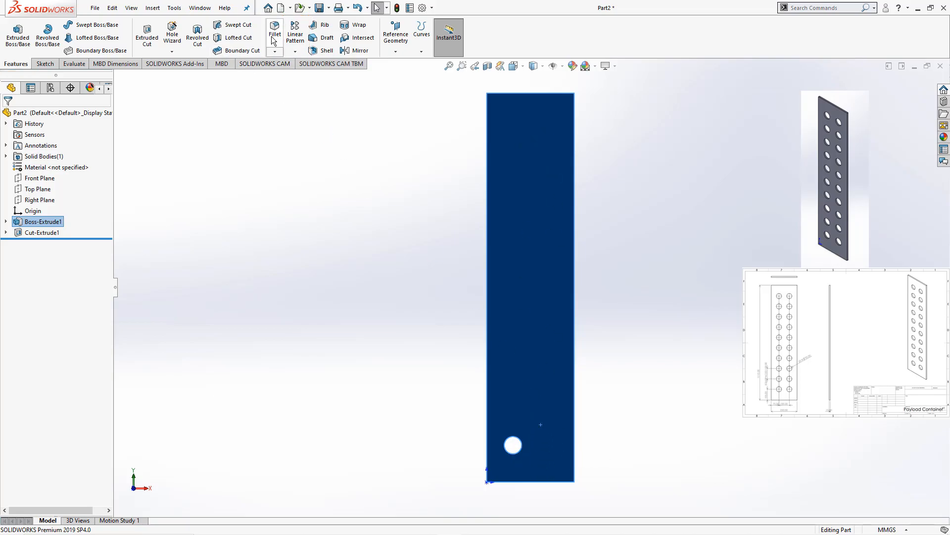
pyautogui.click(299, 40)
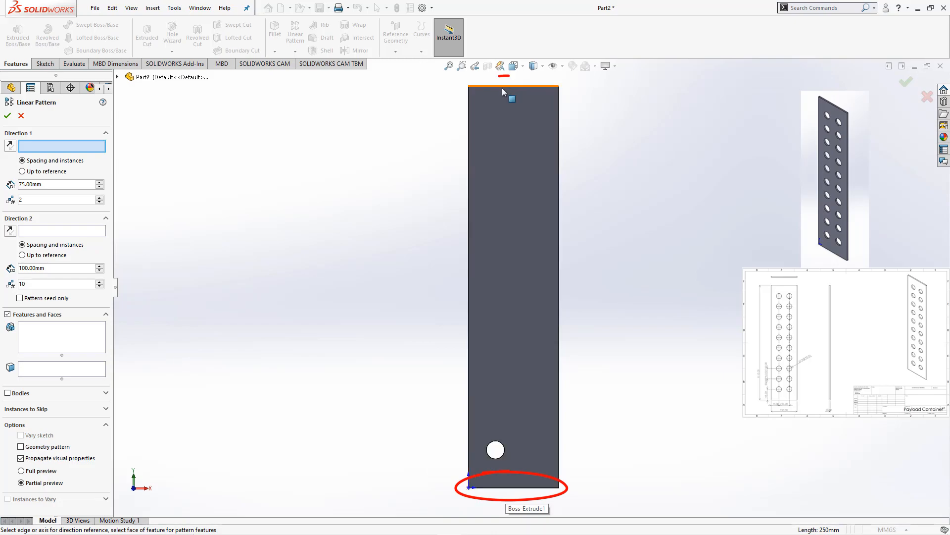
pyautogui.click(491, 487)
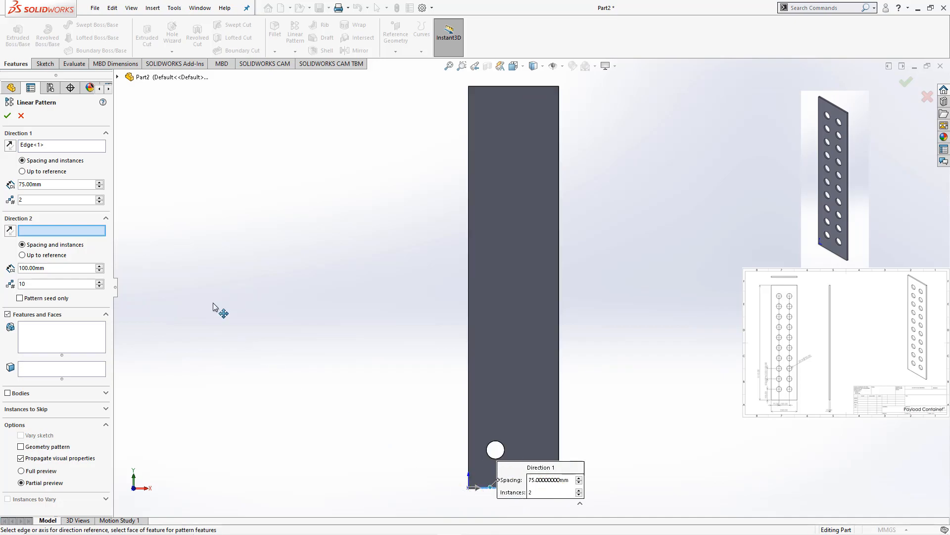
pyautogui.click(52, 185)
pyautogui.moveTo(56, 188); pyautogui.dragTo(8, 190)
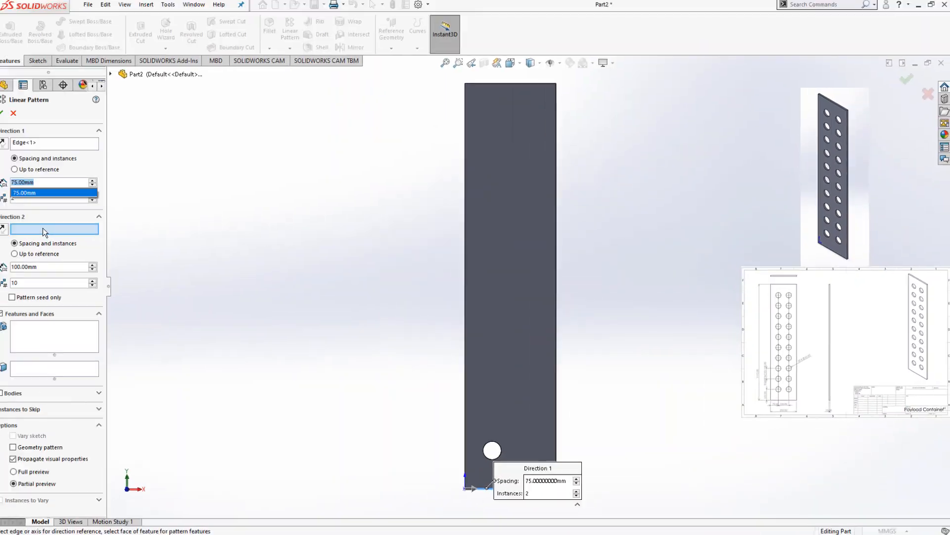
pyautogui.write('100')
pyautogui.press('Return')
pyautogui.moveTo(50, 199); pyautogui.dragTo(2, 206)
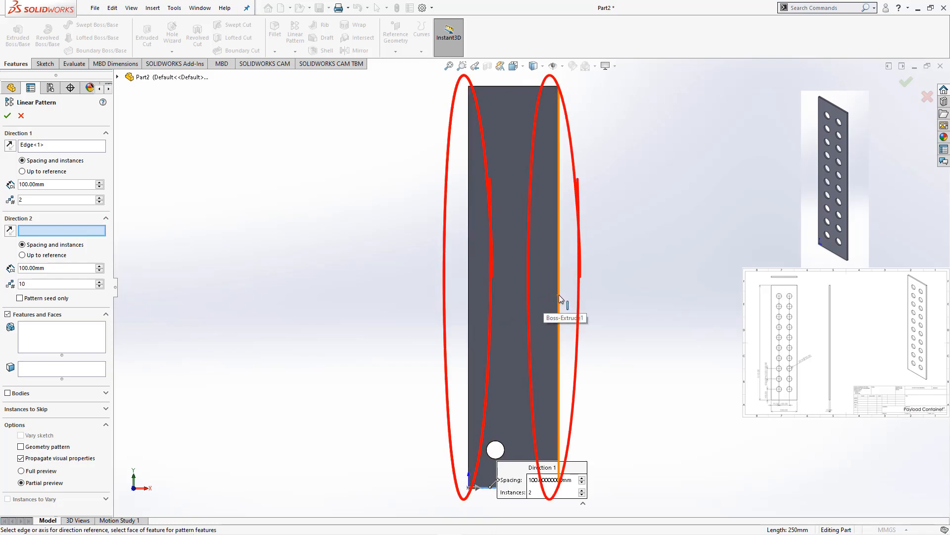
# Define Direction 2 of the pattern along the plate's left long edge with 100 mm spacing and 10 instances.
pyautogui.click(467, 296)
pyautogui.doubleClick(22, 268)
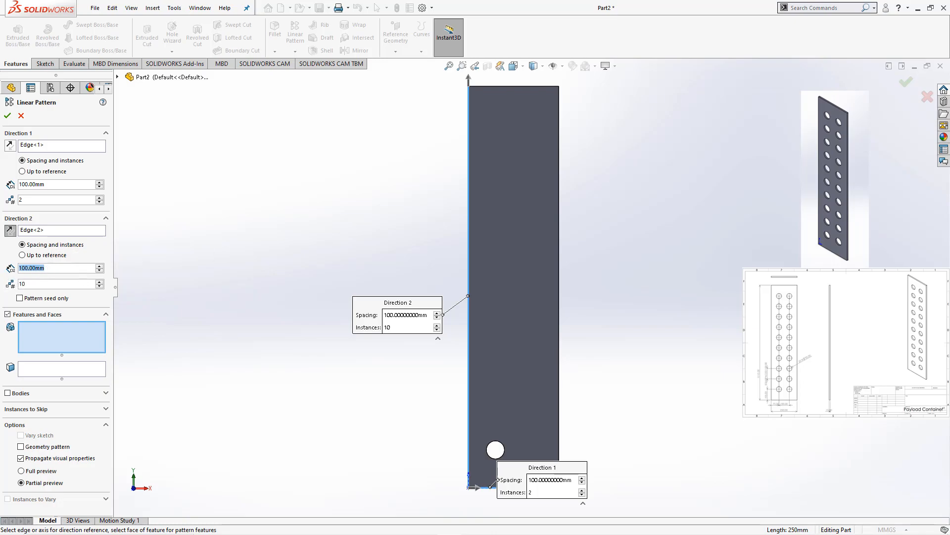
pyautogui.click(32, 284)
pyautogui.moveTo(37, 285); pyautogui.dragTo(10, 287)
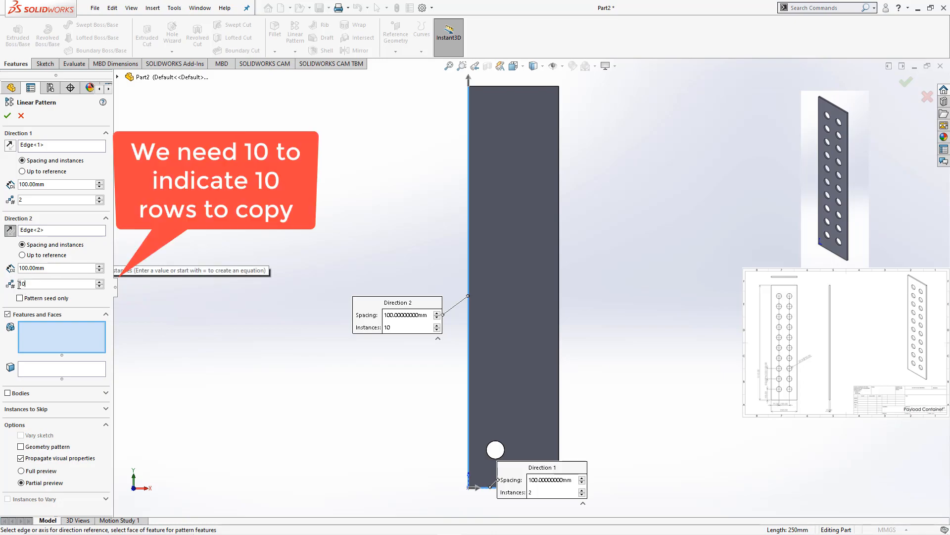
pyautogui.moveTo(38, 285); pyautogui.dragTo(11, 287)
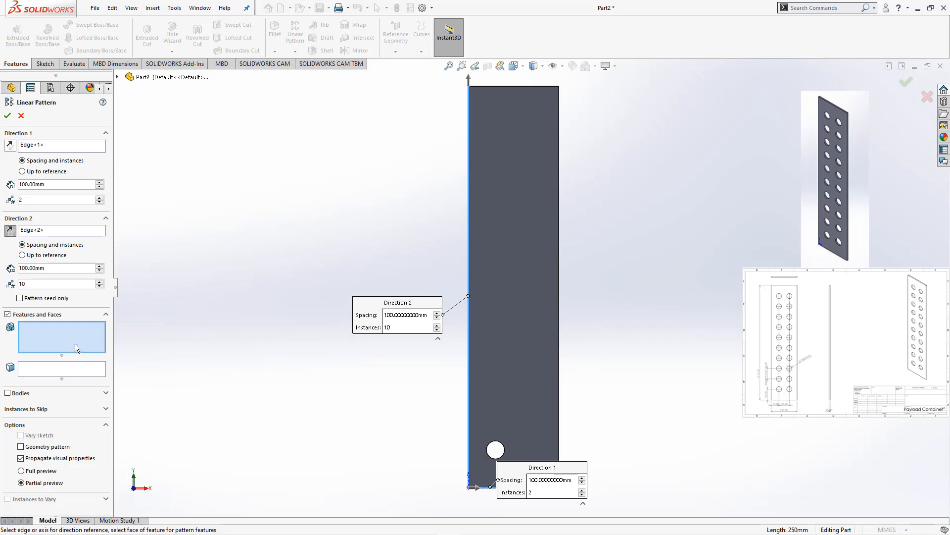
# Pick the Cut-Extrude1 hole from the feature tree as the feature to pattern and inspect the preview at an angle.
pyautogui.click(118, 77)
pyautogui.click(117, 77)
pyautogui.click(118, 77)
pyautogui.click(117, 77)
pyautogui.click(118, 77)
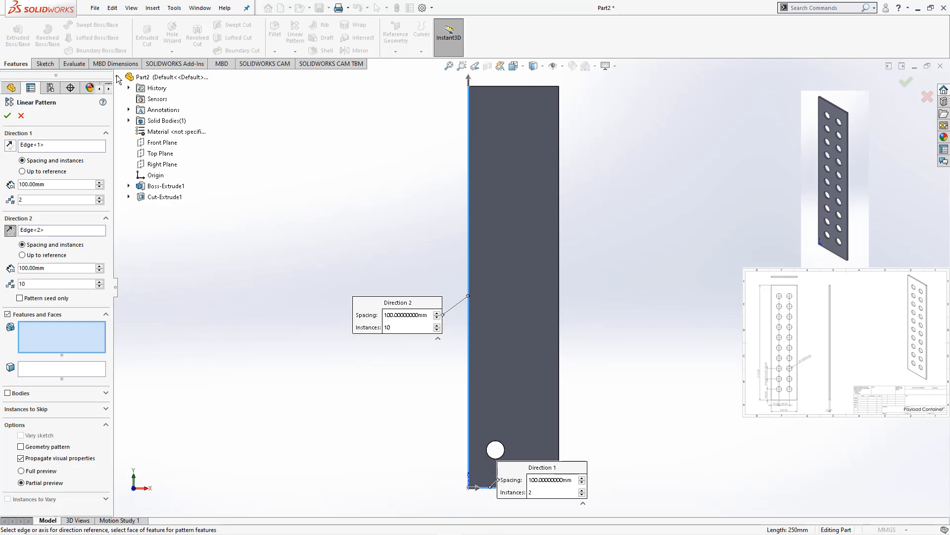
pyautogui.click(159, 198)
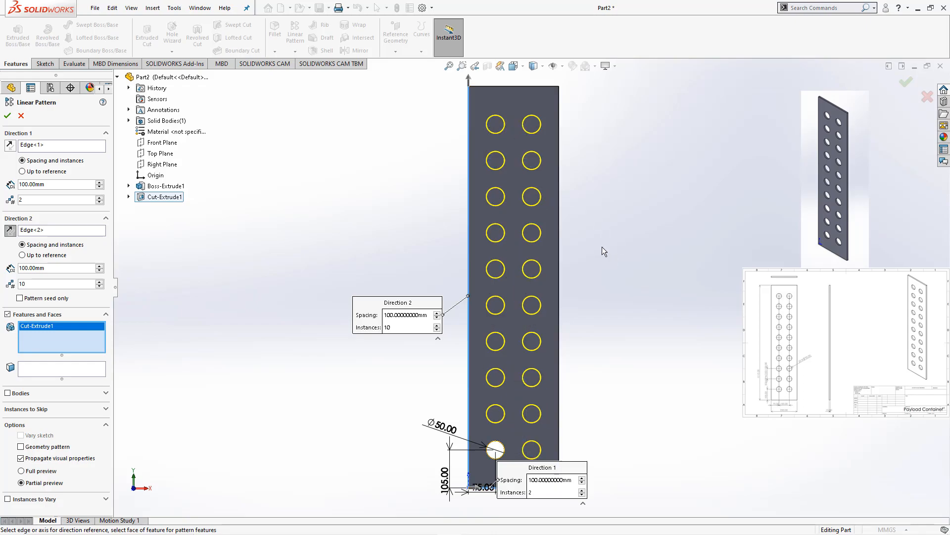
pyautogui.moveTo(602, 248); pyautogui.dragTo(552, 291, button='middle')
pyautogui.moveTo(545, 279); pyautogui.dragTo(538, 271, button='middle')
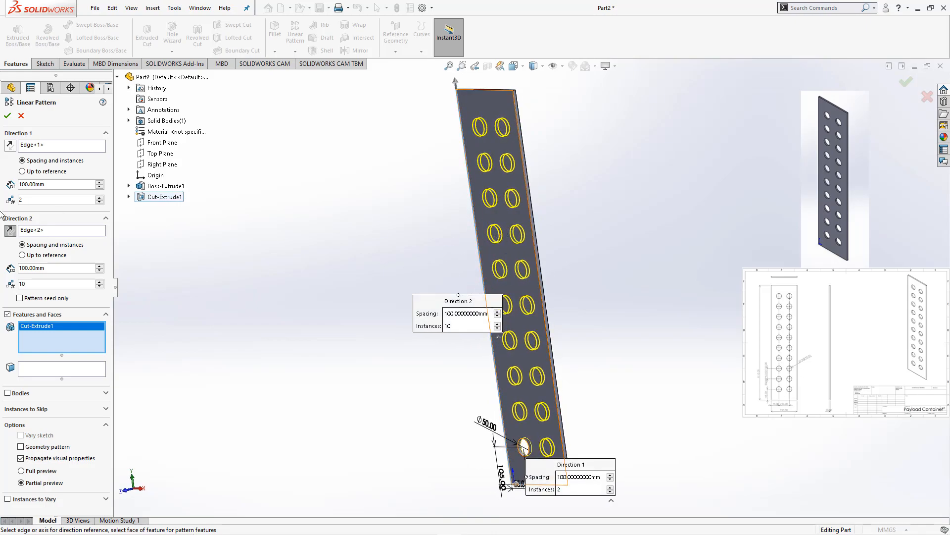
# Try reversing Direction 2 and Direction 1 of the hole pattern, and flip each back so the instances run across and up the plate.
pyautogui.click(500, 235)
pyautogui.scroll(2, 490, 419)
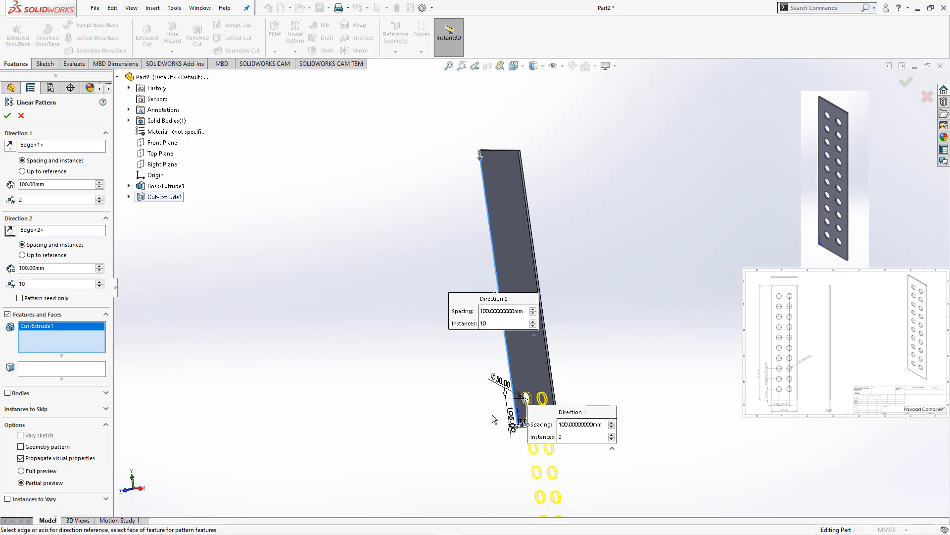
pyautogui.click(10, 145)
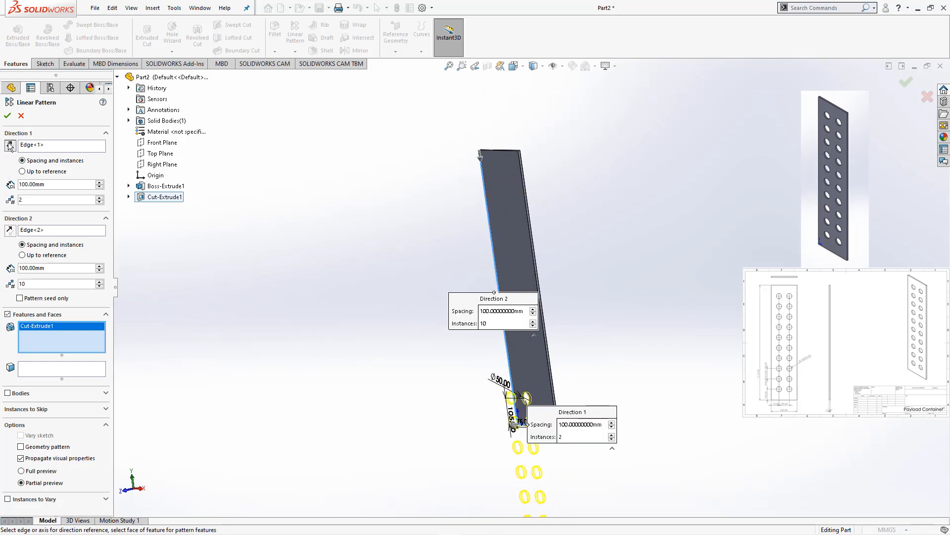
pyautogui.click(10, 147)
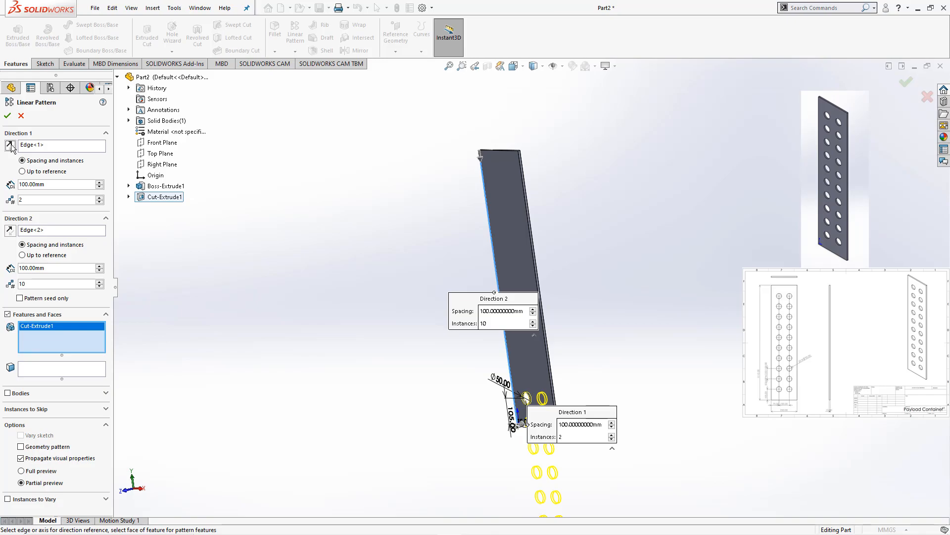
pyautogui.click(10, 230)
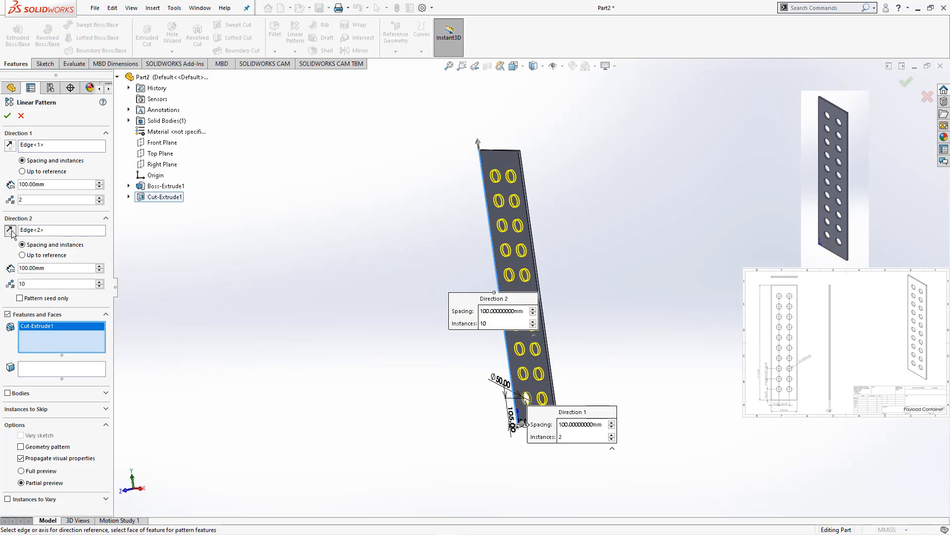
pyautogui.scroll(-2, 552, 260)
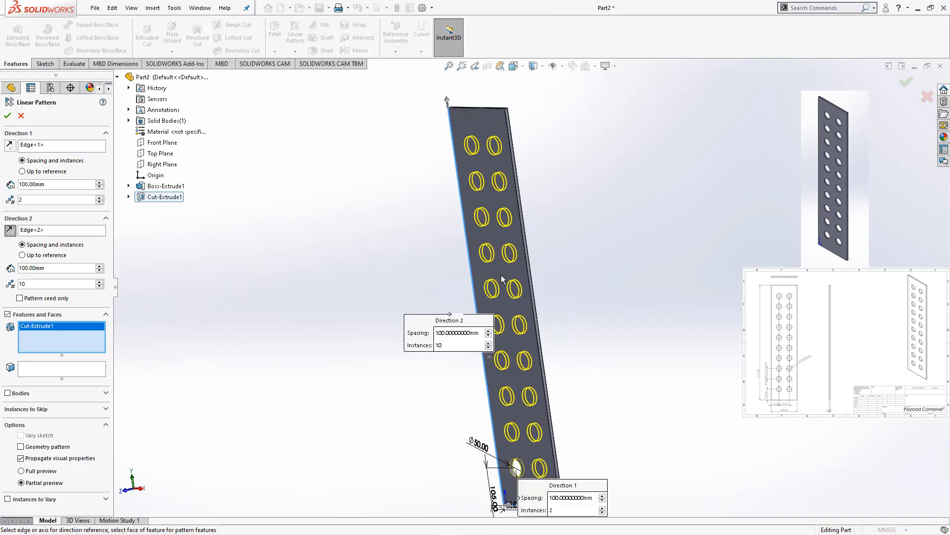
pyautogui.scroll(1, 557, 355)
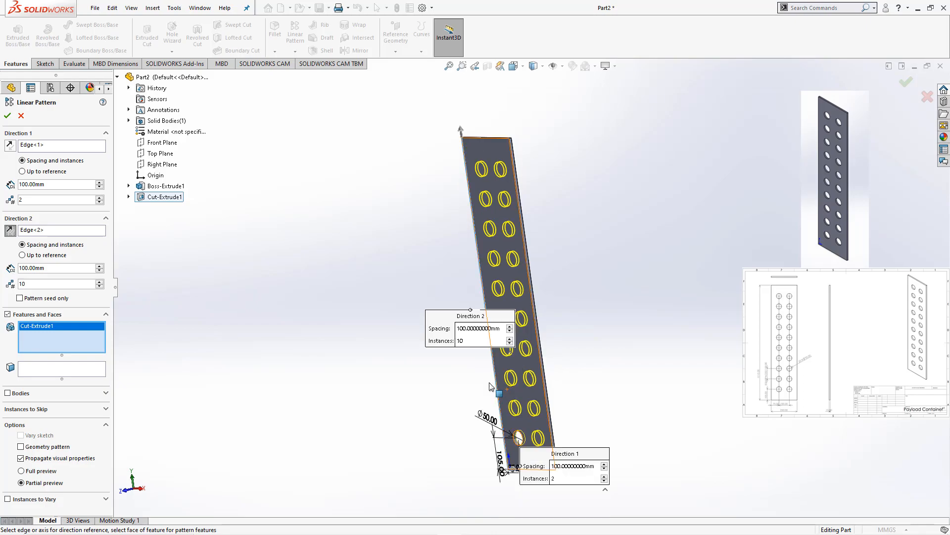